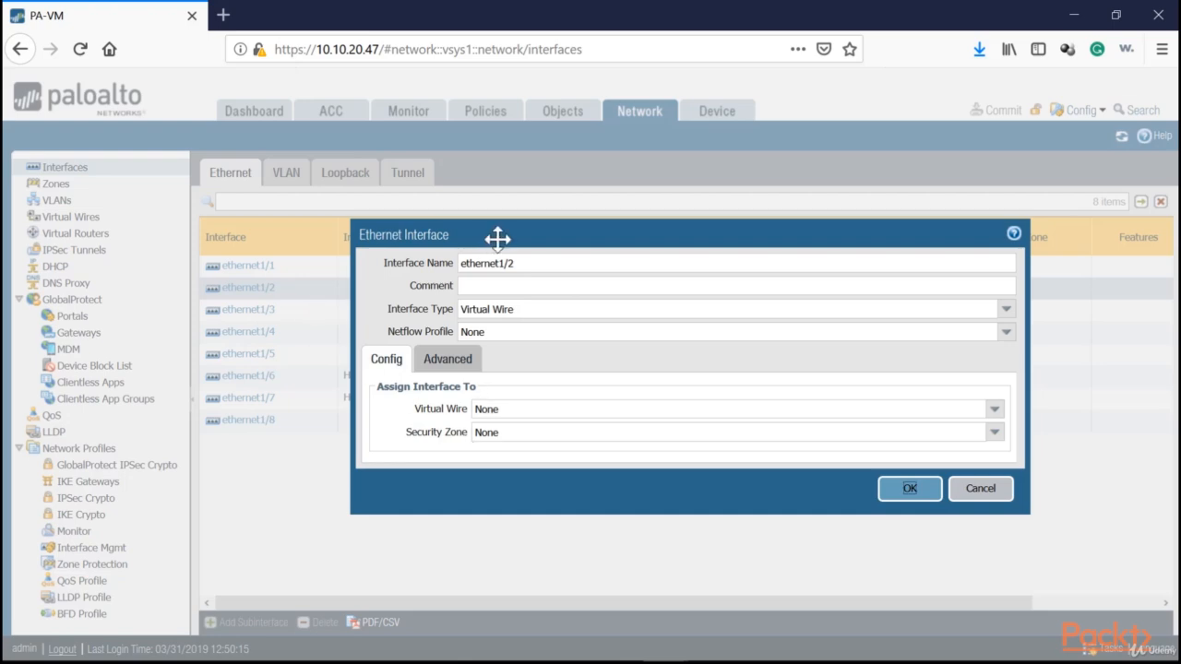
Save ethernet1/2 as a Virtual Wire interface and set the interface type of ethernet1/5 to Virtual Wire
{"action": "left_click_drag", "start_coordinate": [524, 310], "coordinate": [460, 311]}
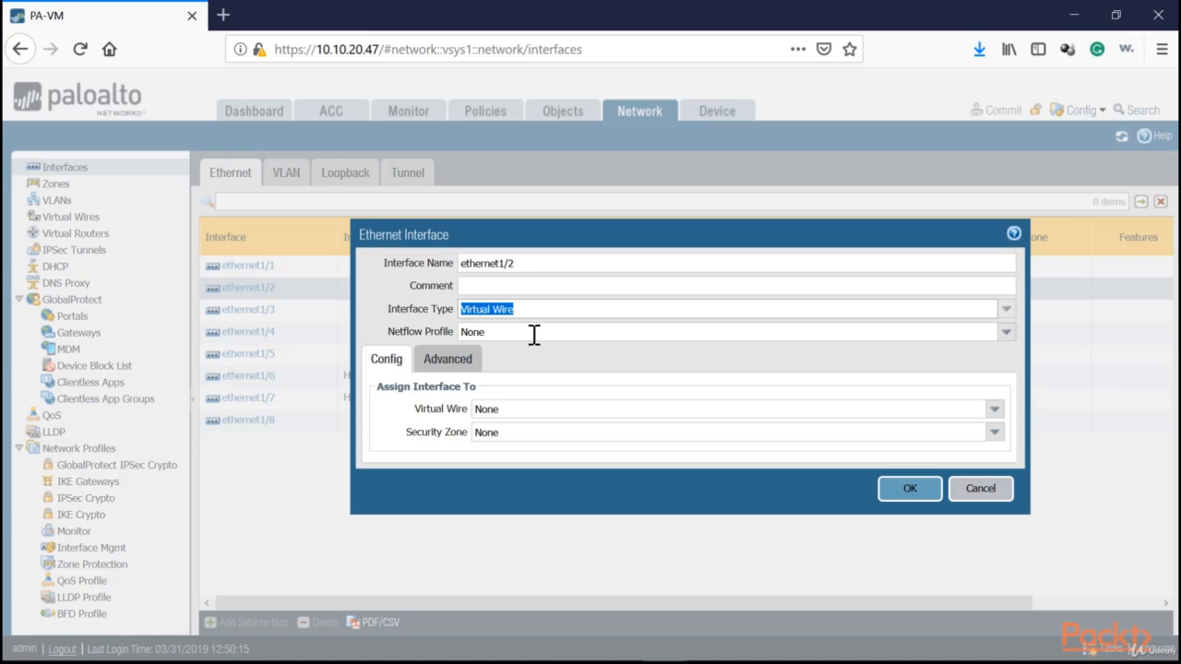
{"action": "left_click", "coordinate": [909, 488]}
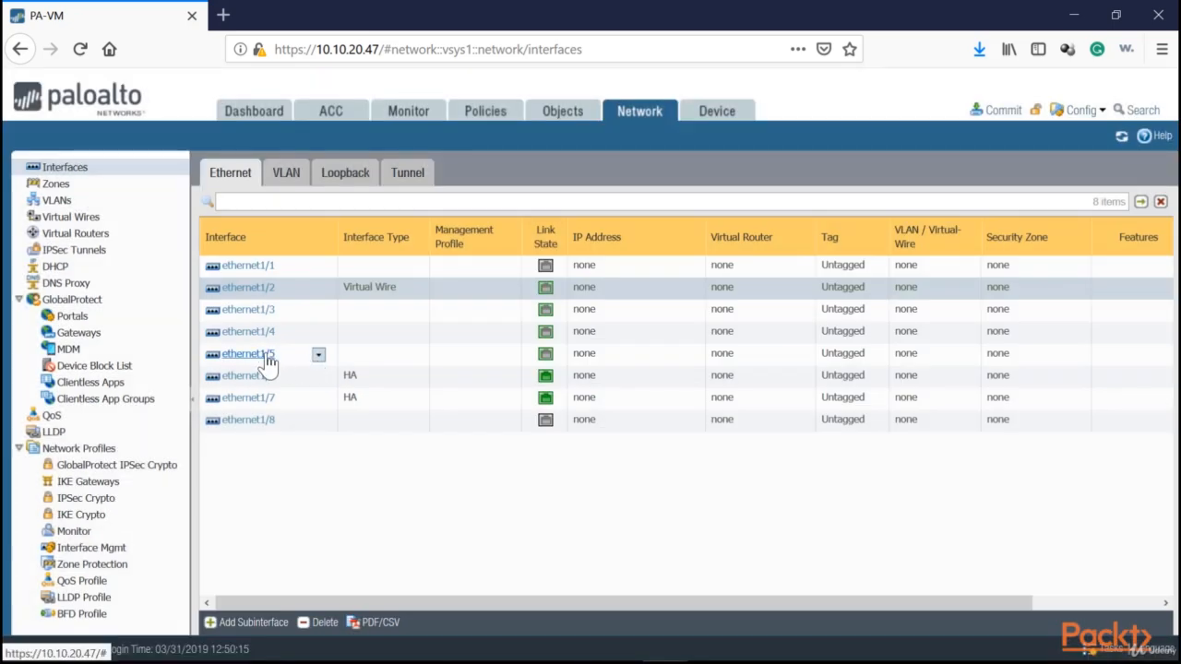
{"action": "left_click", "coordinate": [266, 359]}
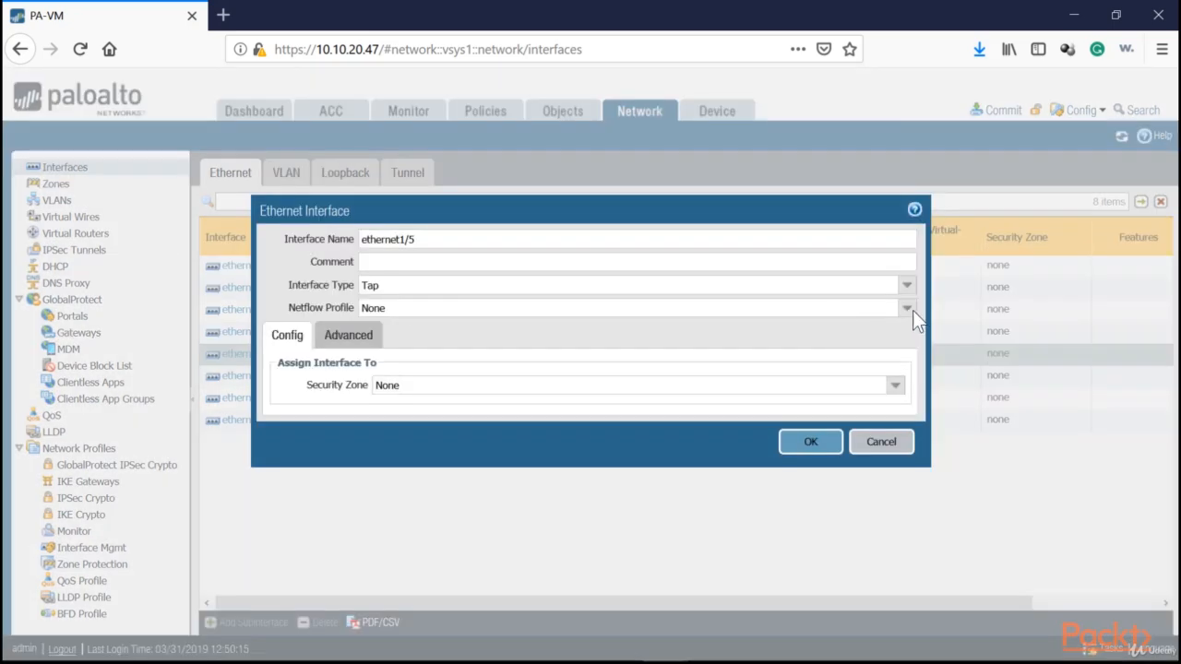
{"action": "left_click", "coordinate": [906, 286]}
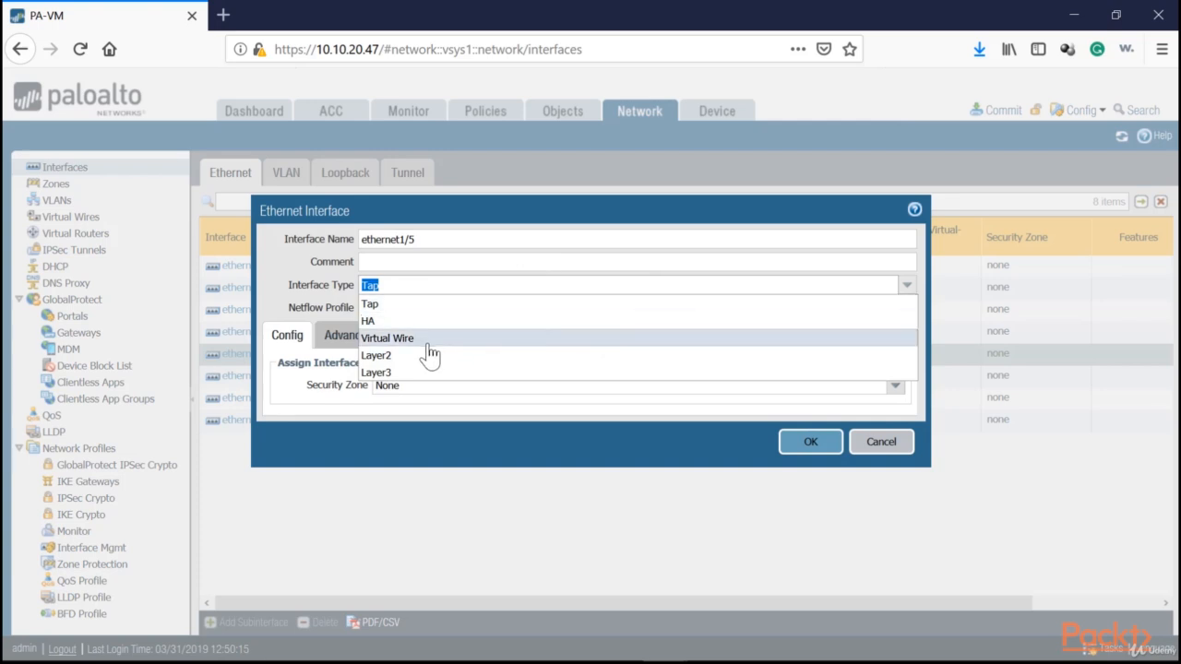
{"action": "left_click", "coordinate": [380, 339]}
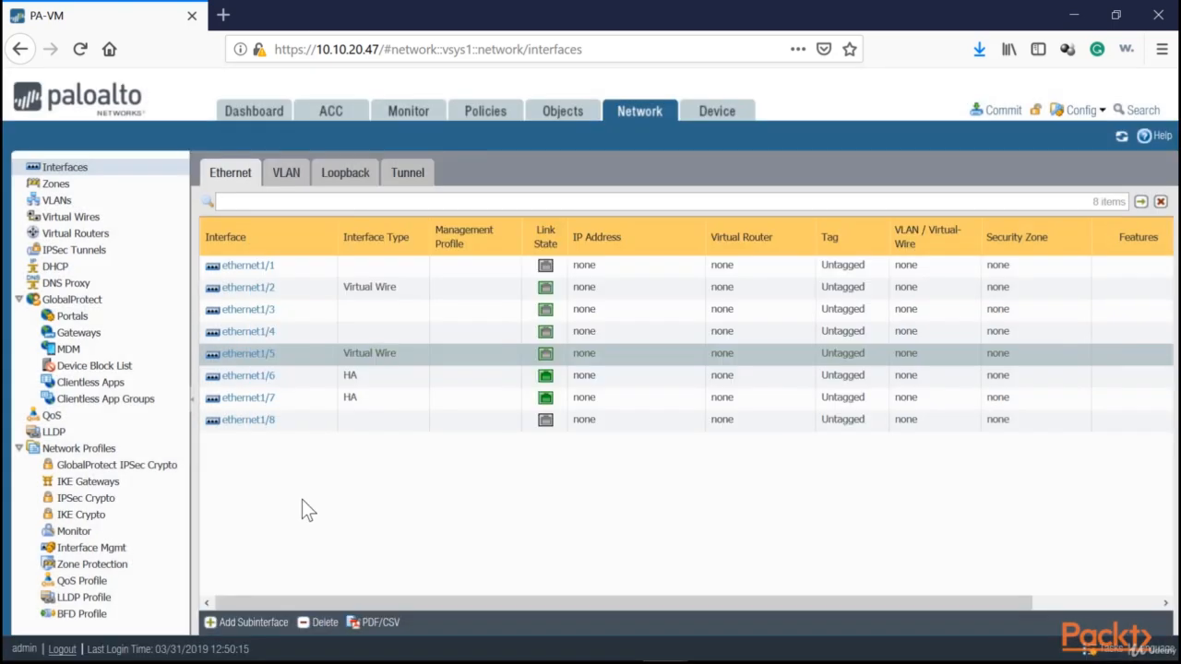
Add a subinterface to ethernet1/2 with subinterface number 10 and VLAN tag 10
{"action": "left_click", "coordinate": [278, 290]}
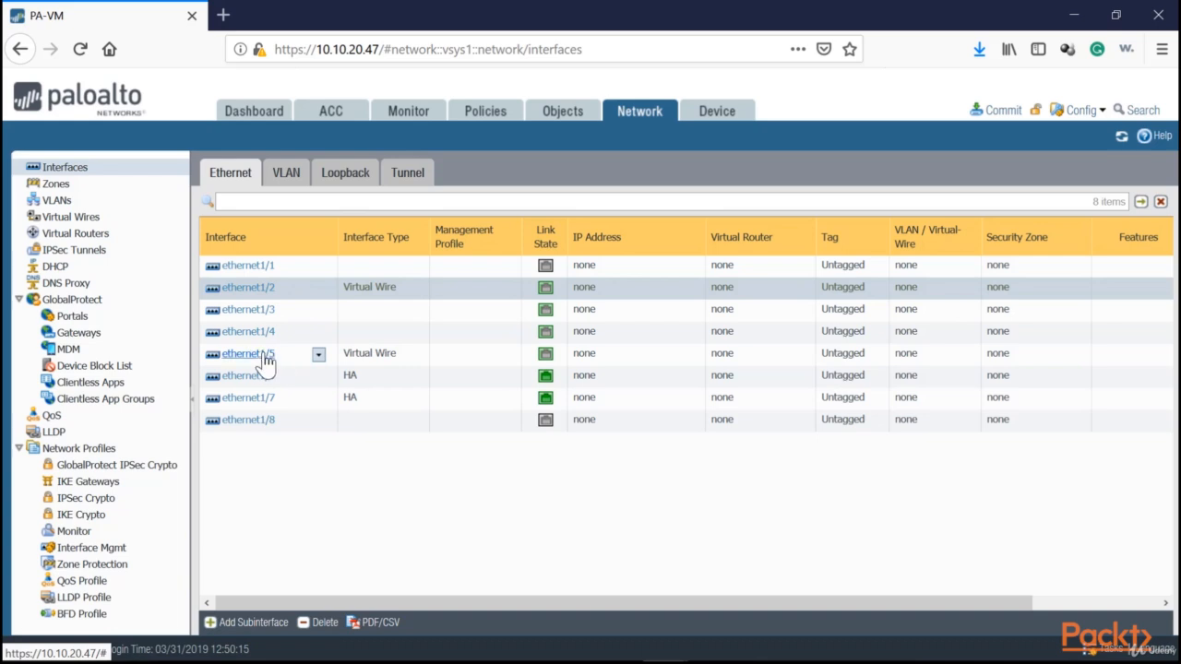
{"action": "left_click", "coordinate": [226, 624]}
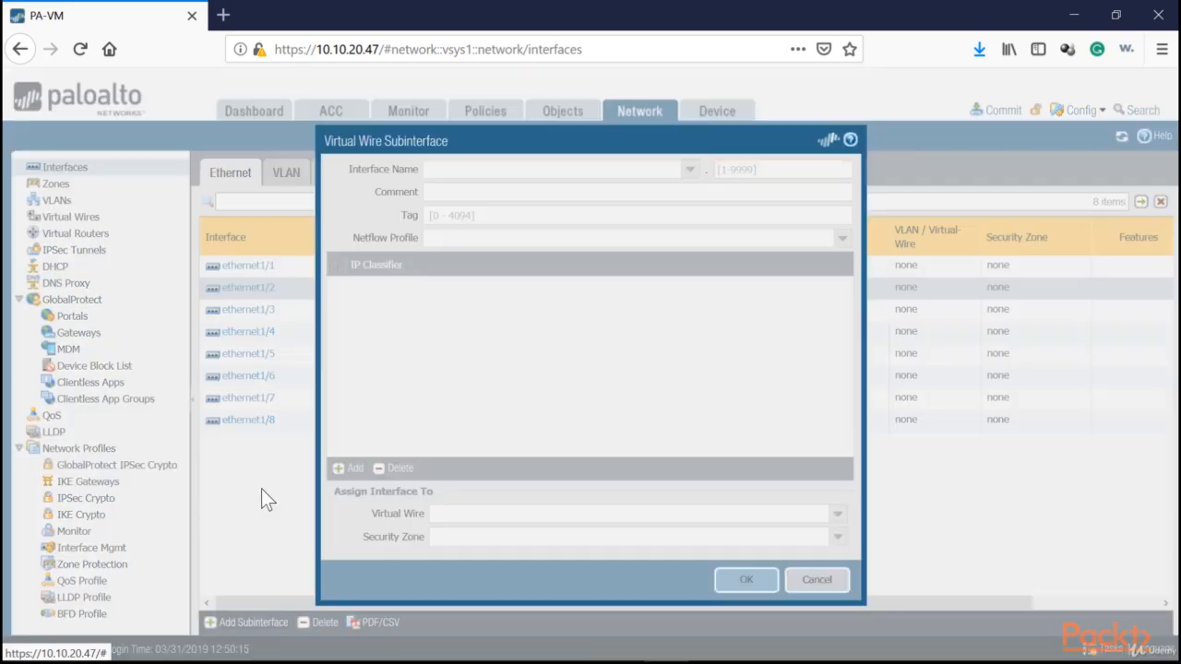
{"action": "type", "text": "10"}
{"action": "left_click", "coordinate": [575, 216]}
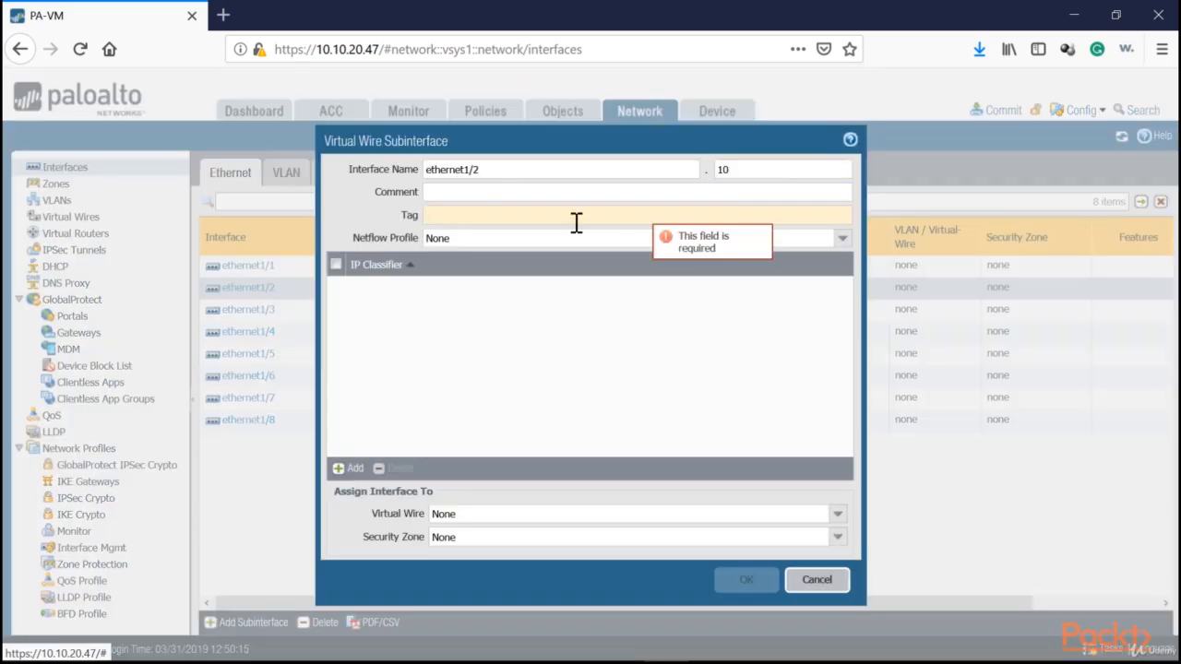
{"action": "type", "text": "10"}
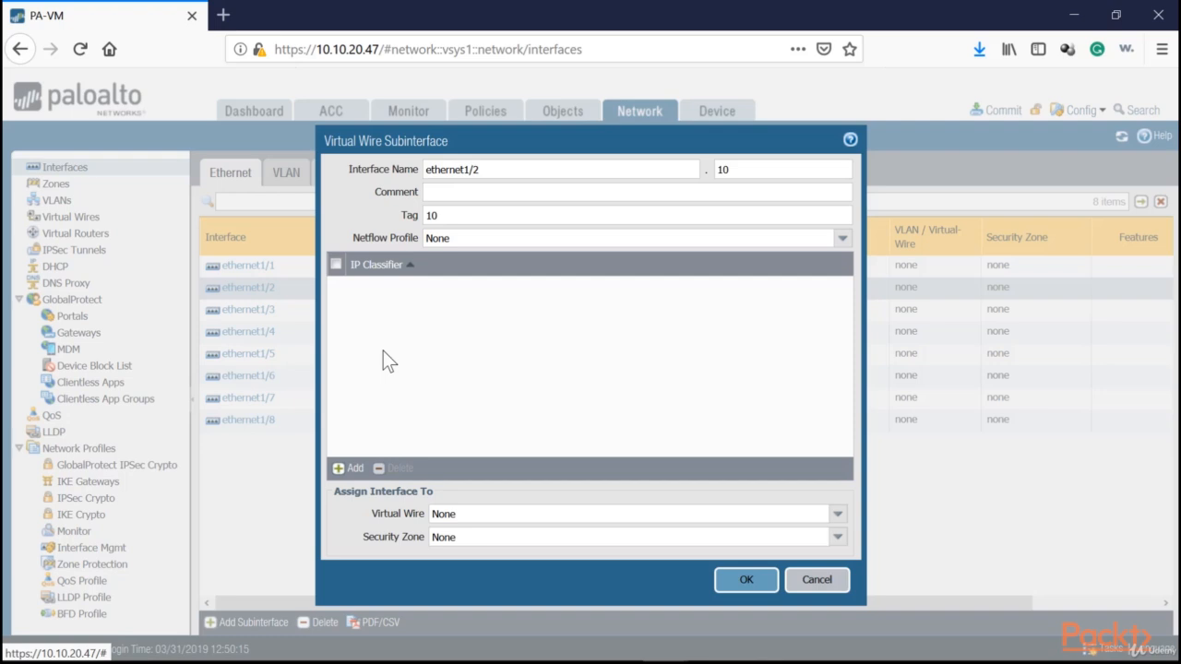
{"action": "double_click", "coordinate": [490, 172]}
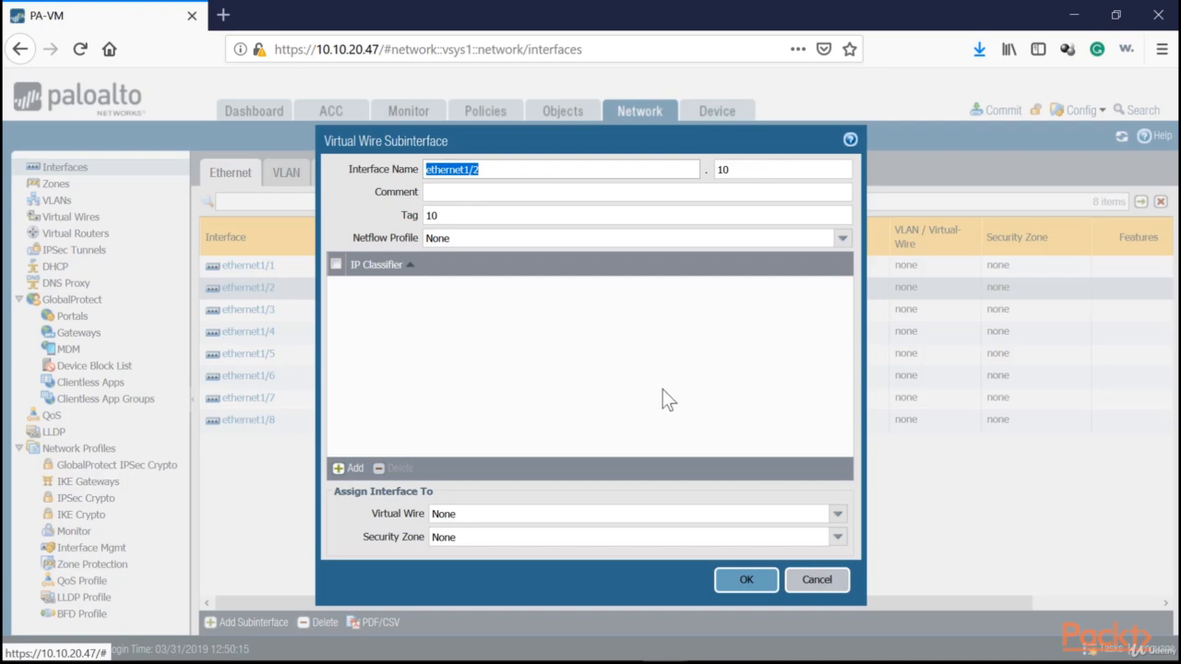
Create the security zone Student-vWire-Ingress for the ethernet1/2.10 subinterface and save the subinterface
{"action": "left_click", "coordinate": [841, 539]}
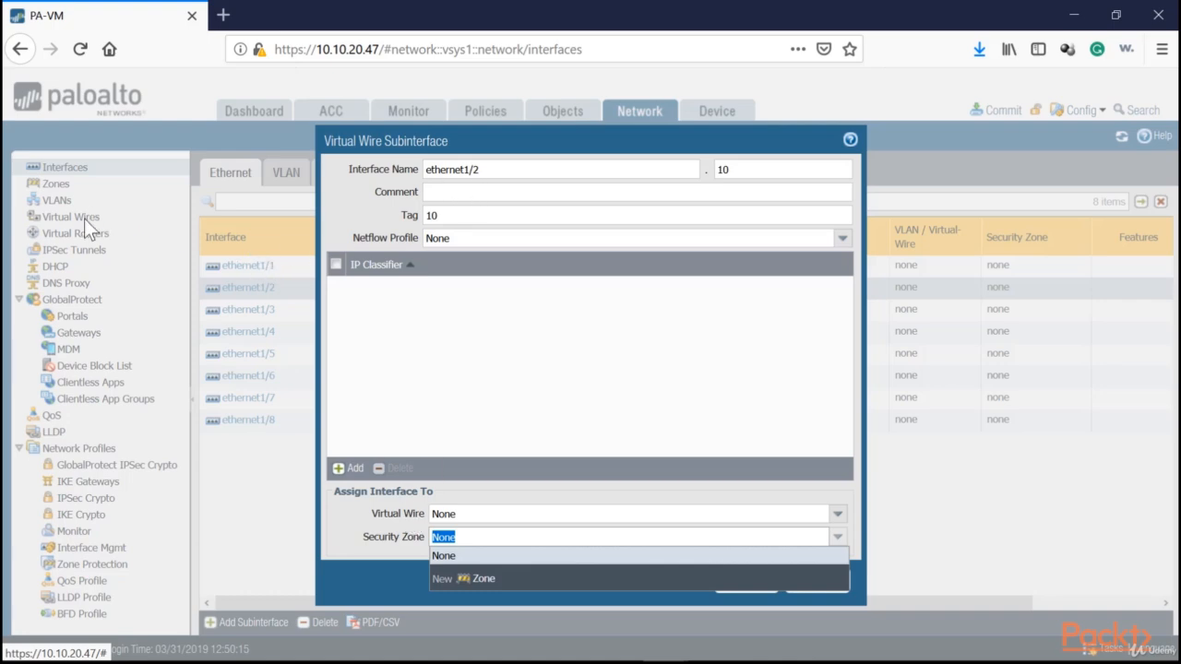
{"action": "left_click", "coordinate": [478, 581]}
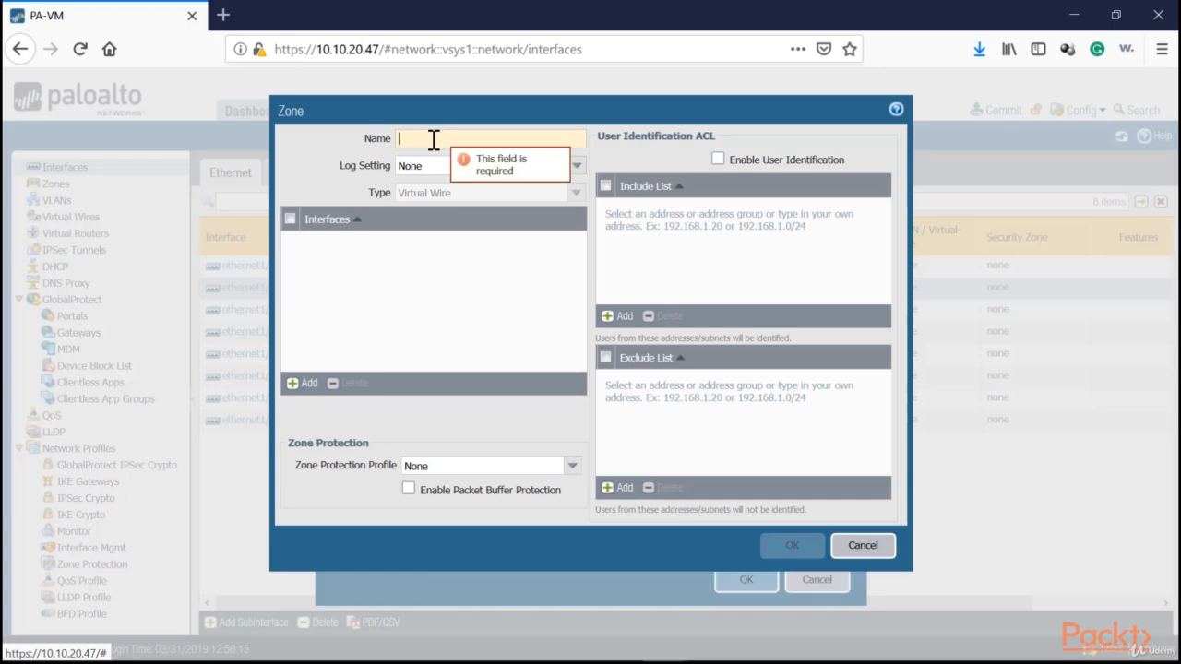
{"action": "type", "text": "StudentV"}
{"action": "type", "text": "Wire-Ingress"}
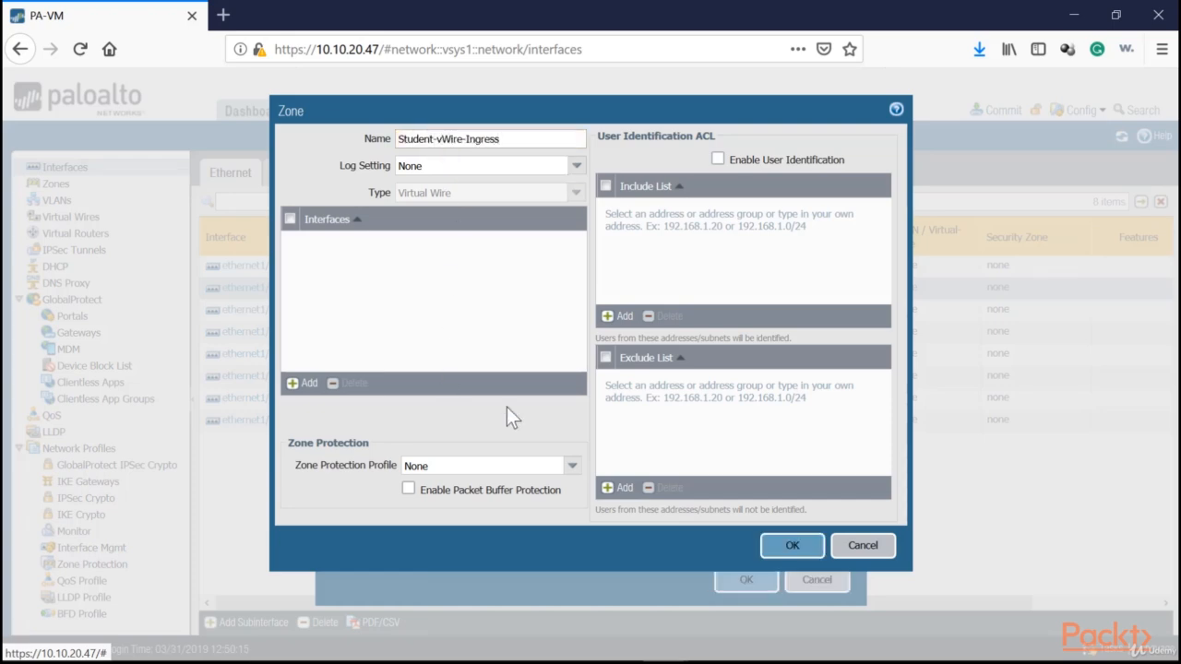
{"action": "left_click", "coordinate": [780, 550]}
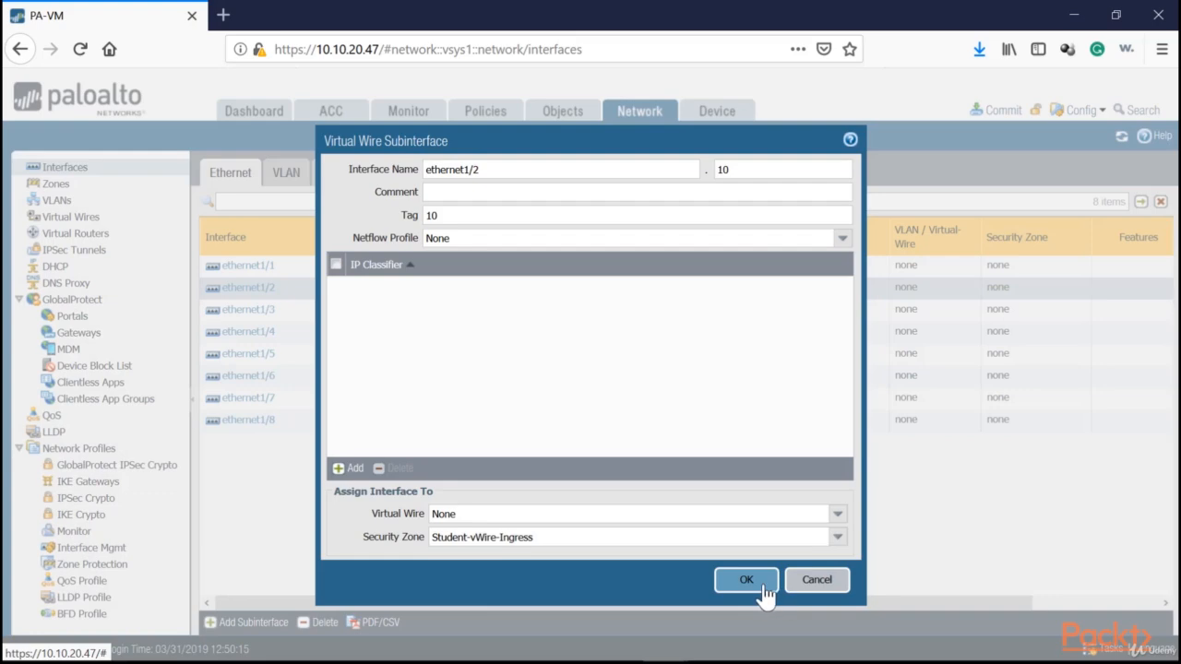
{"action": "left_click", "coordinate": [762, 583]}
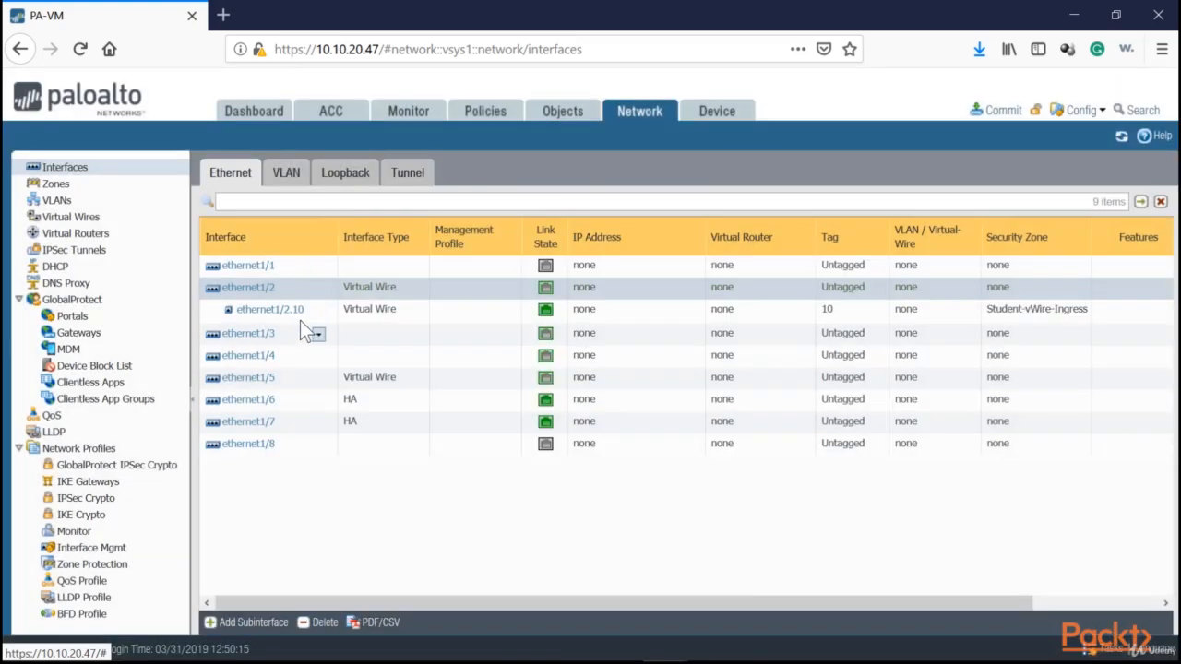
Add a subinterface to ethernet1/5 with subinterface number 10 and VLAN tag 10
{"action": "left_click", "coordinate": [208, 309]}
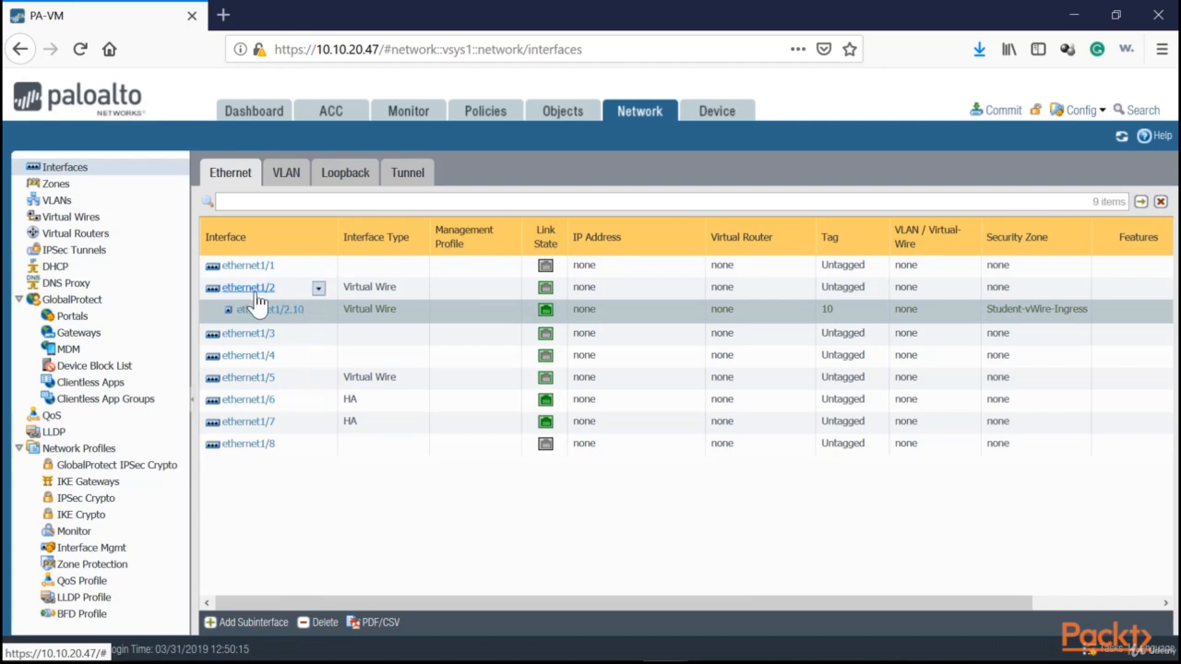
{"action": "left_click", "coordinate": [294, 380]}
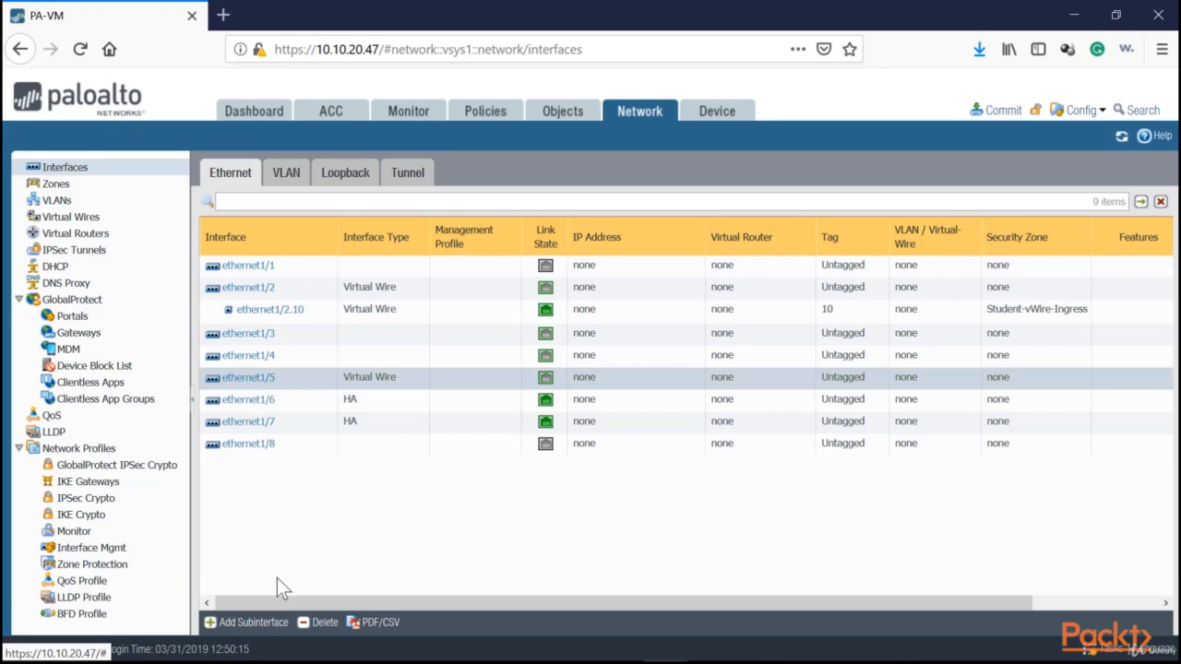
{"action": "left_click", "coordinate": [247, 622]}
{"action": "left_click", "coordinate": [758, 170]}
{"action": "type", "text": "10"}
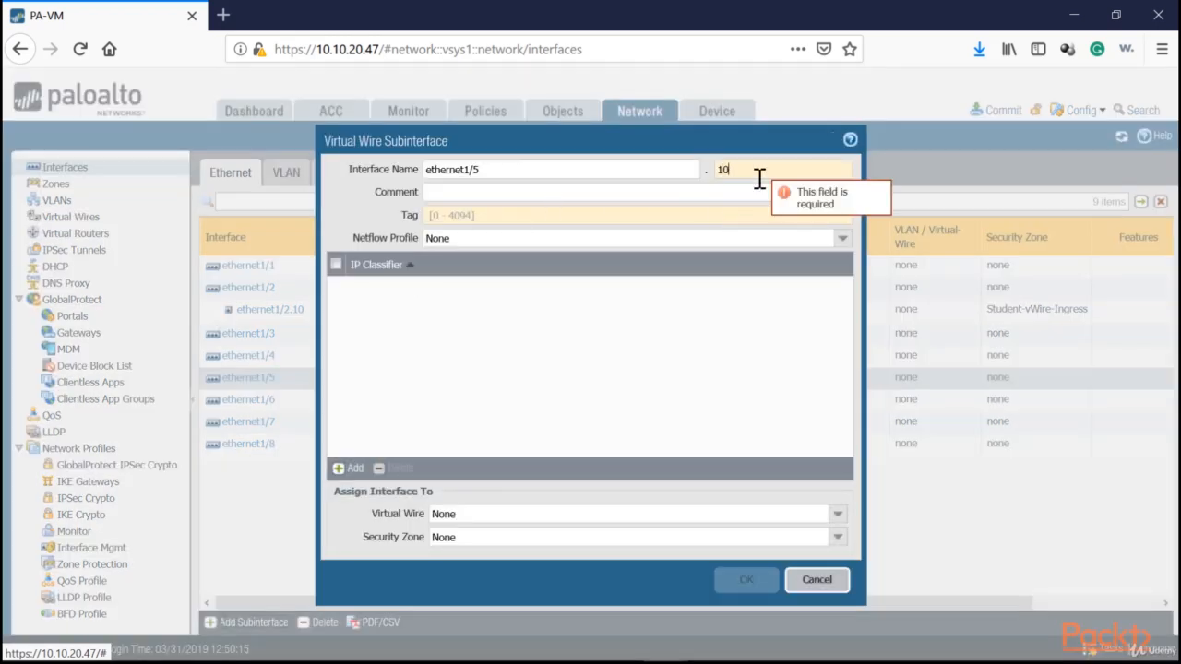
{"action": "key", "text": "Tab"}
{"action": "key", "text": "Tab"}
{"action": "type", "text": "10"}
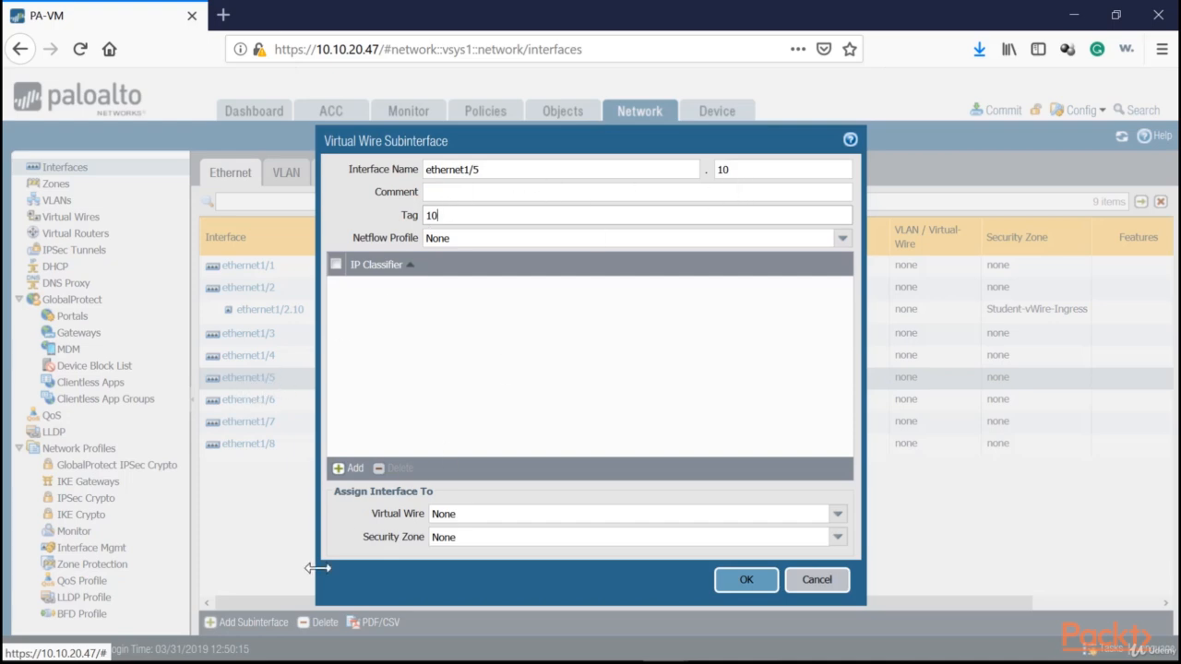
Create the security zone Student-vWire-Egress for the ethernet1/5.10 subinterface and save the subinterface
{"action": "left_click", "coordinate": [837, 536]}
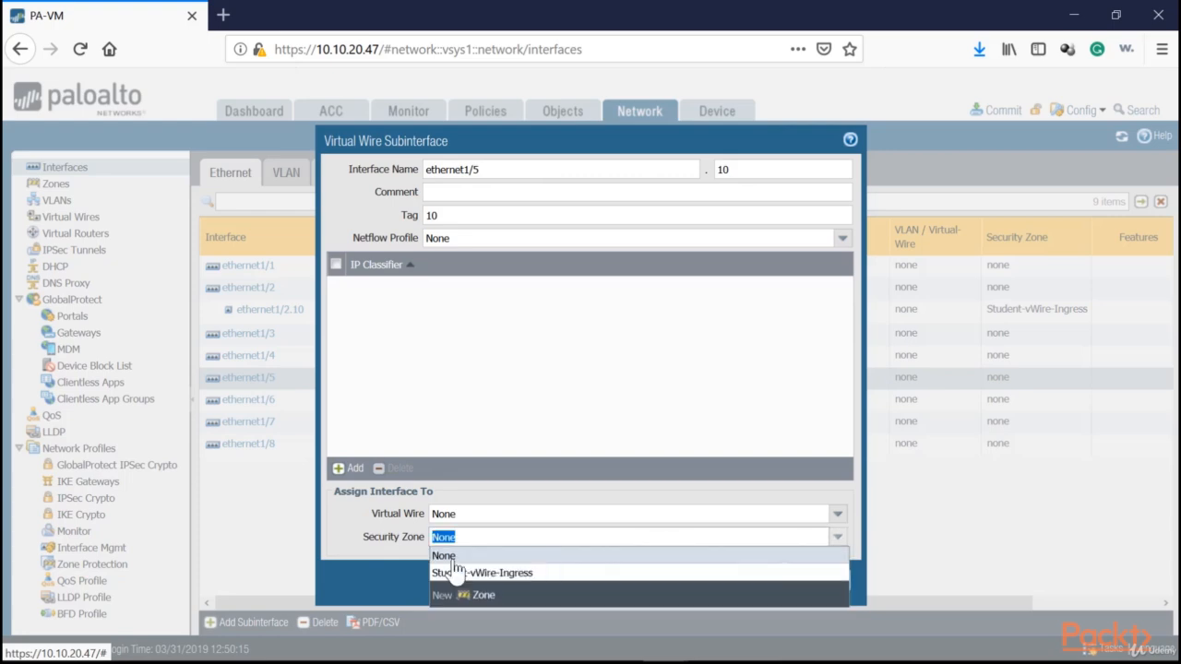
{"action": "left_click", "coordinate": [477, 594]}
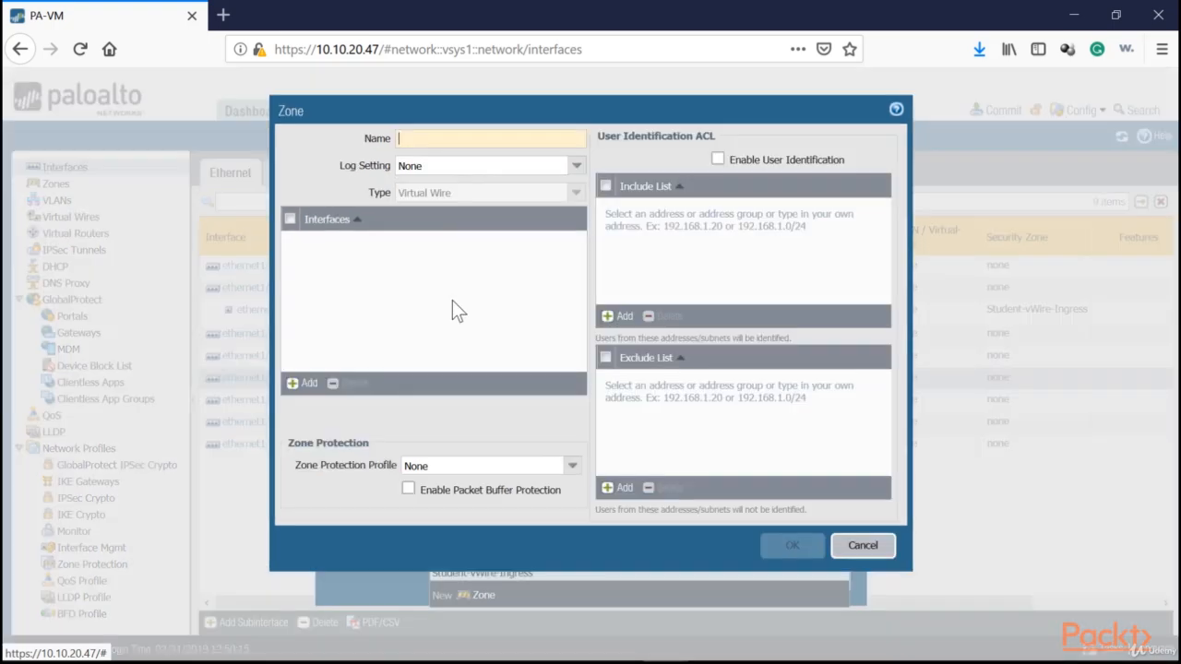
{"action": "type", "text": "St"}
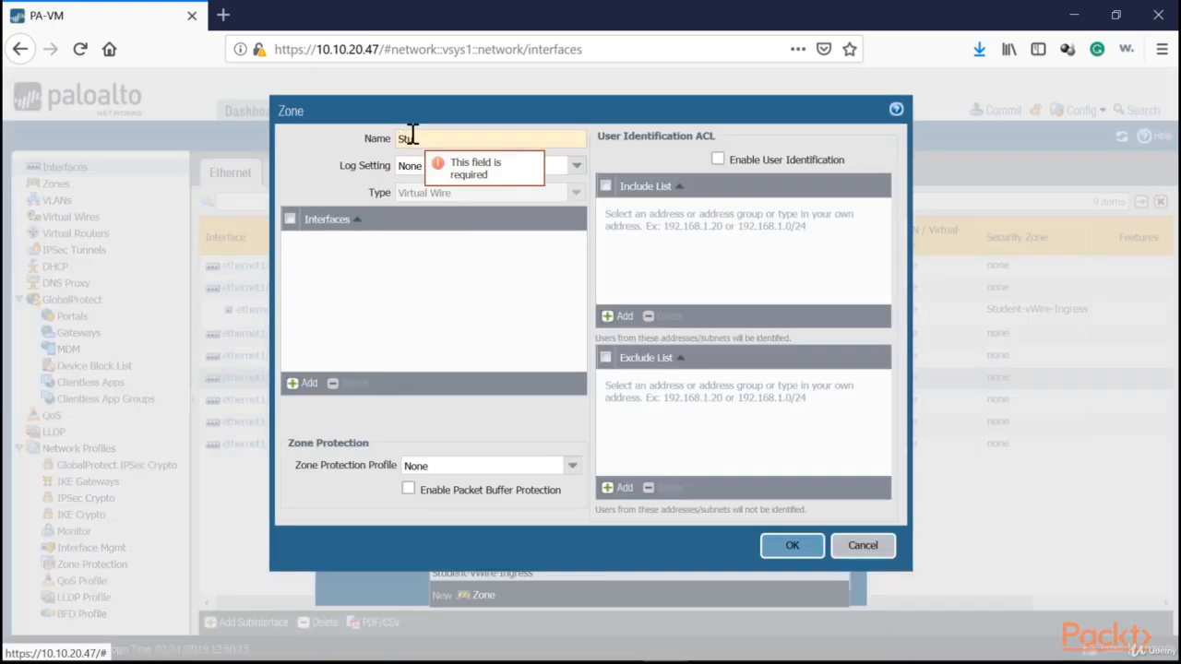
{"action": "type", "text": "udent-vWire-Egress"}
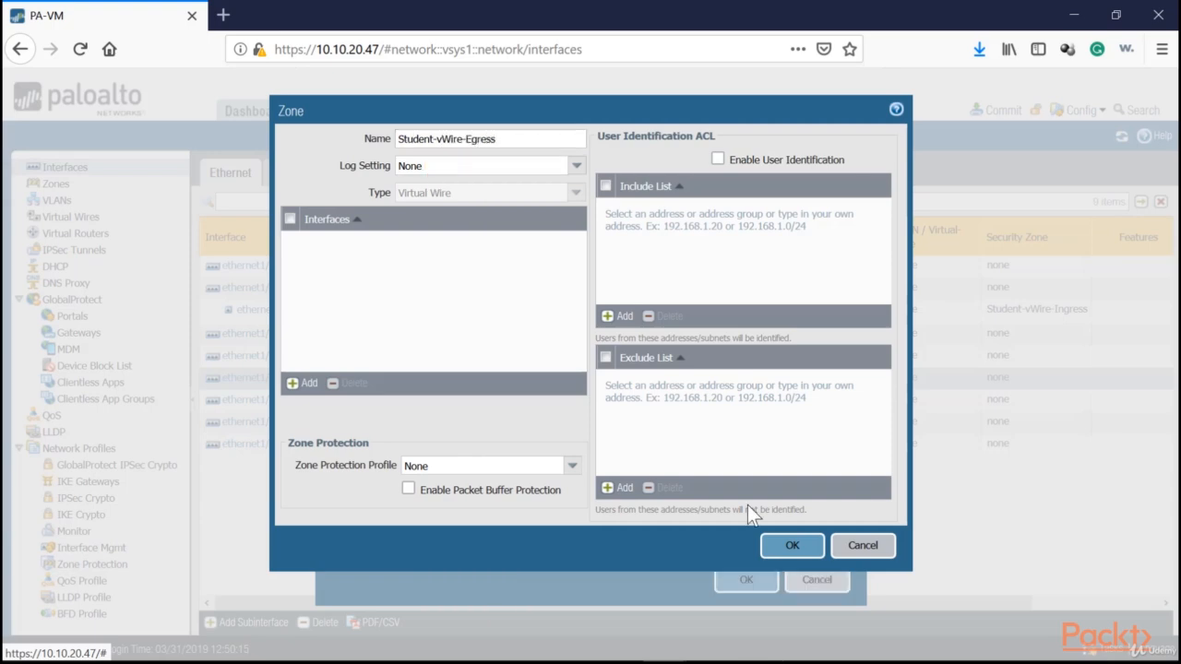
{"action": "left_click", "coordinate": [795, 546]}
{"action": "left_click", "coordinate": [745, 581]}
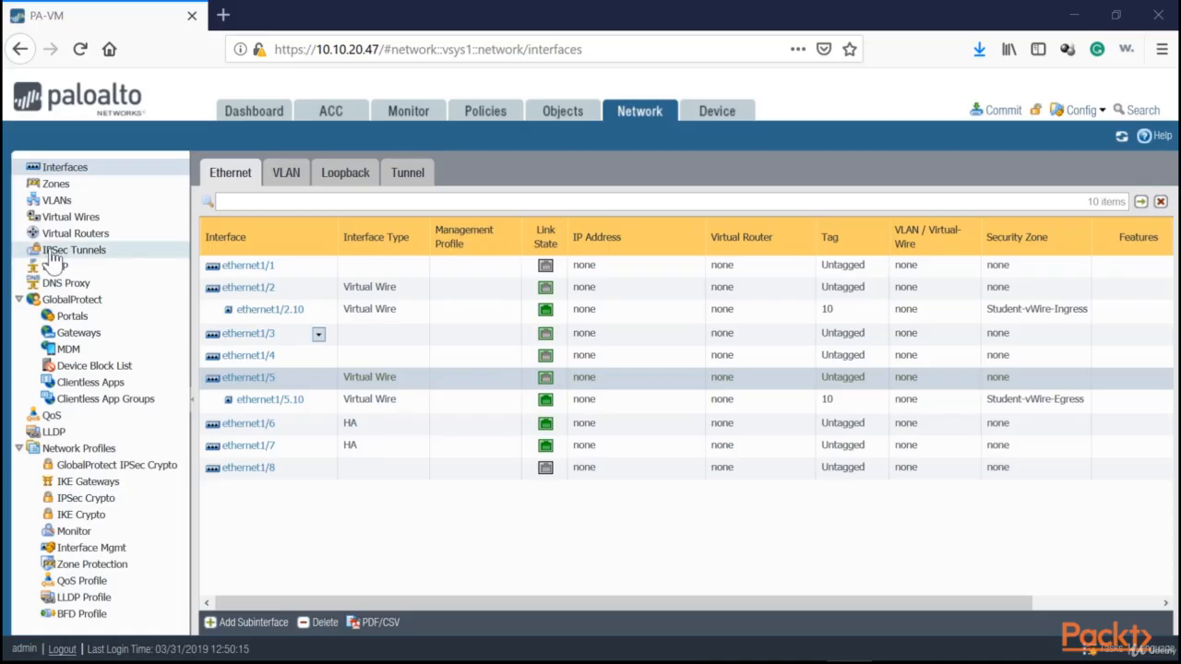
Create a virtual wire named Parent-vWire with ethernet1/2 as Interface1 and ethernet1/5 as Interface2
{"action": "left_click", "coordinate": [78, 220]}
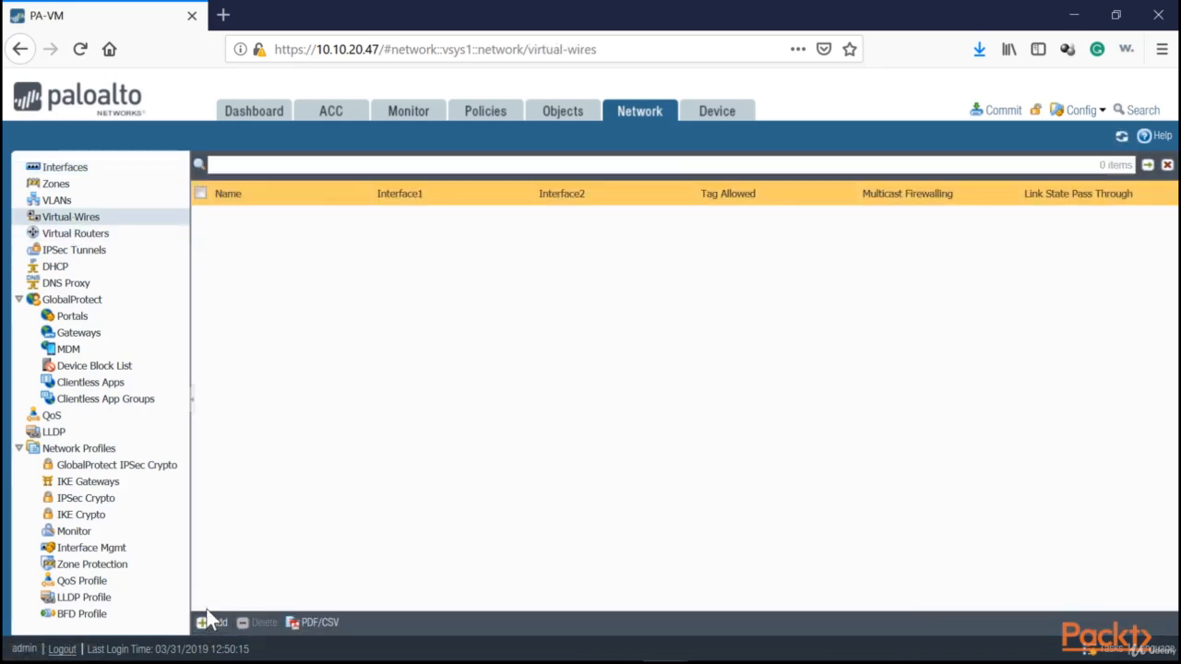
{"action": "left_click", "coordinate": [212, 623]}
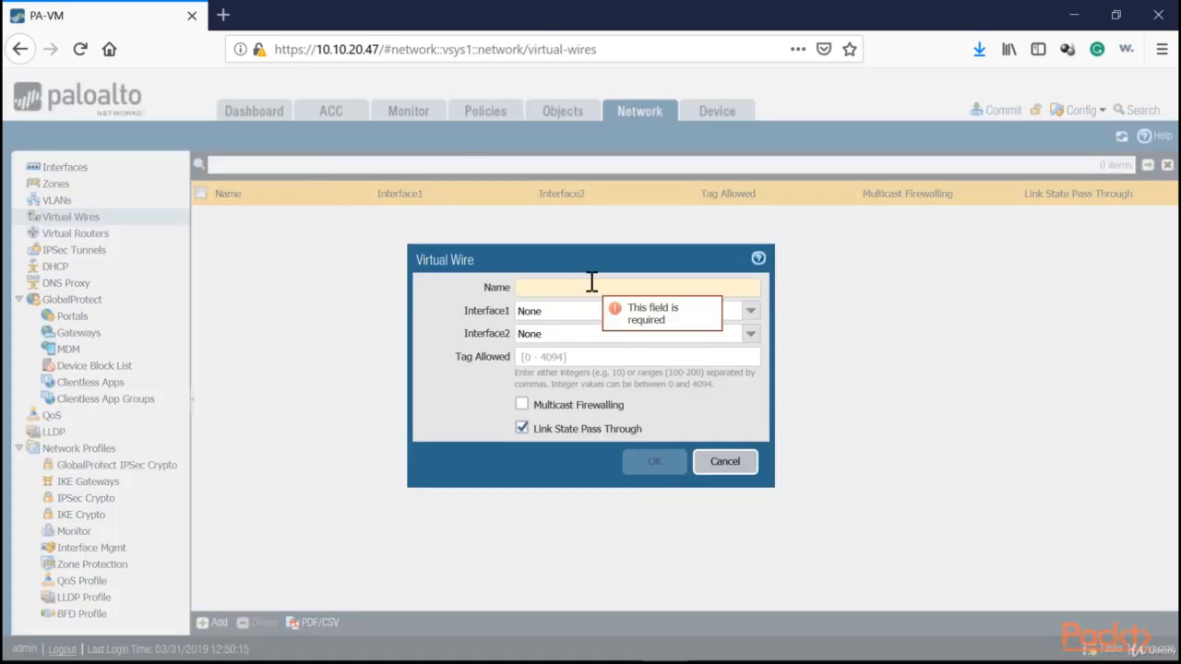
{"action": "type", "text": "Parent-vWire"}
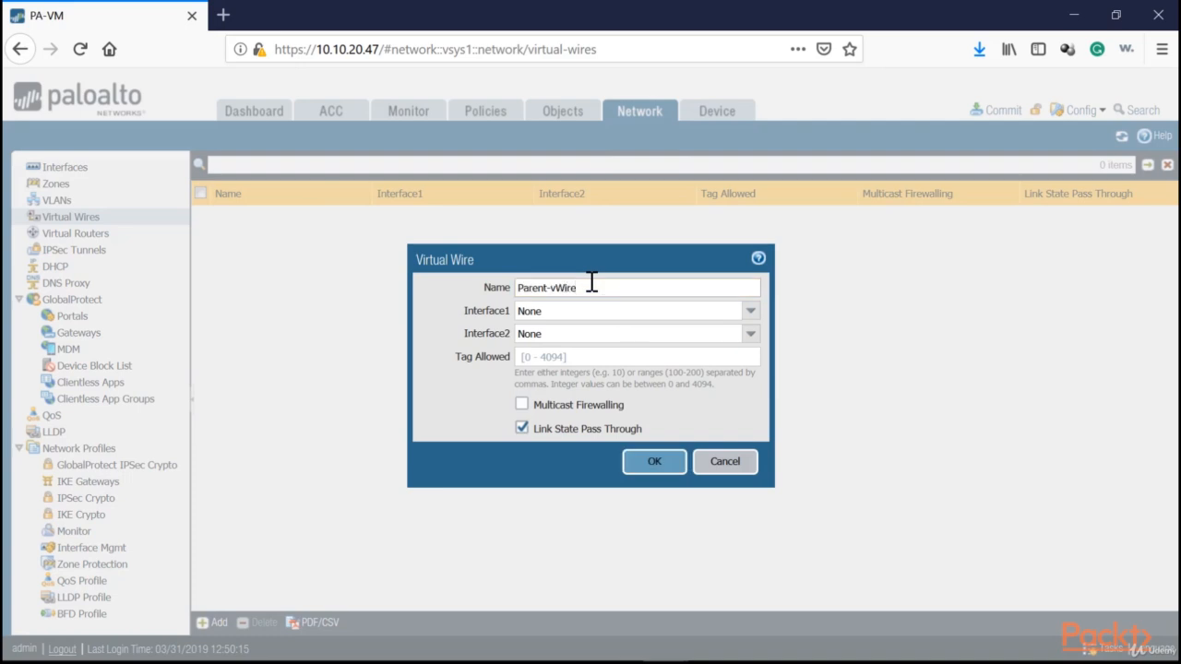
{"action": "left_click", "coordinate": [680, 310]}
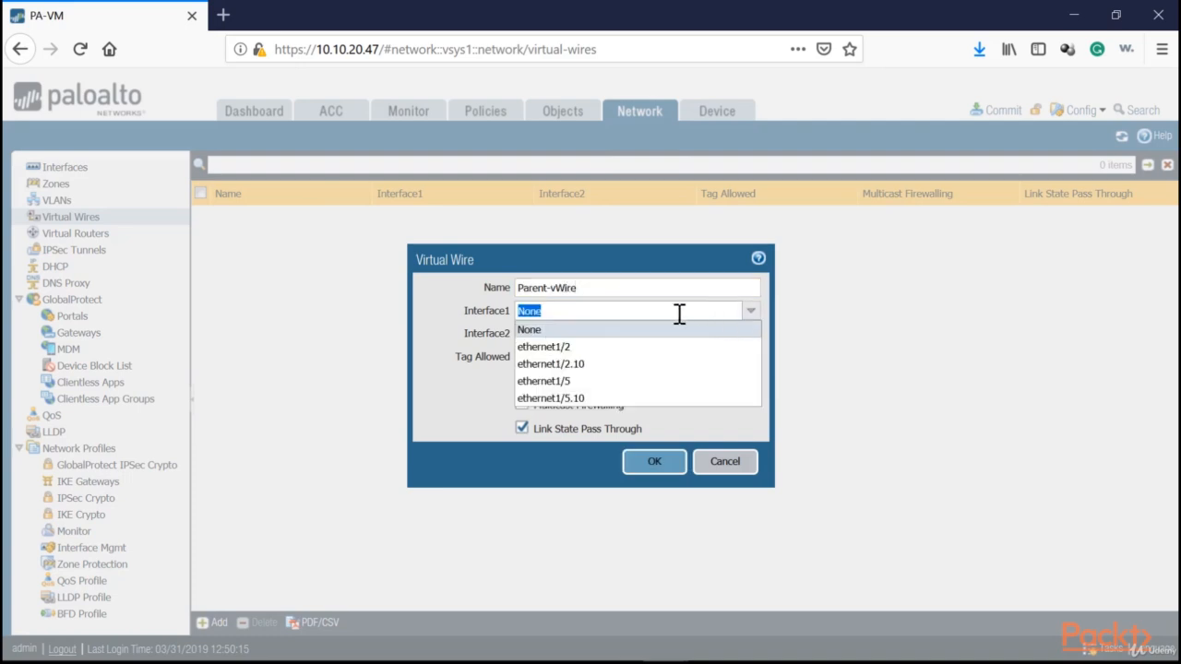
{"action": "left_click", "coordinate": [569, 349]}
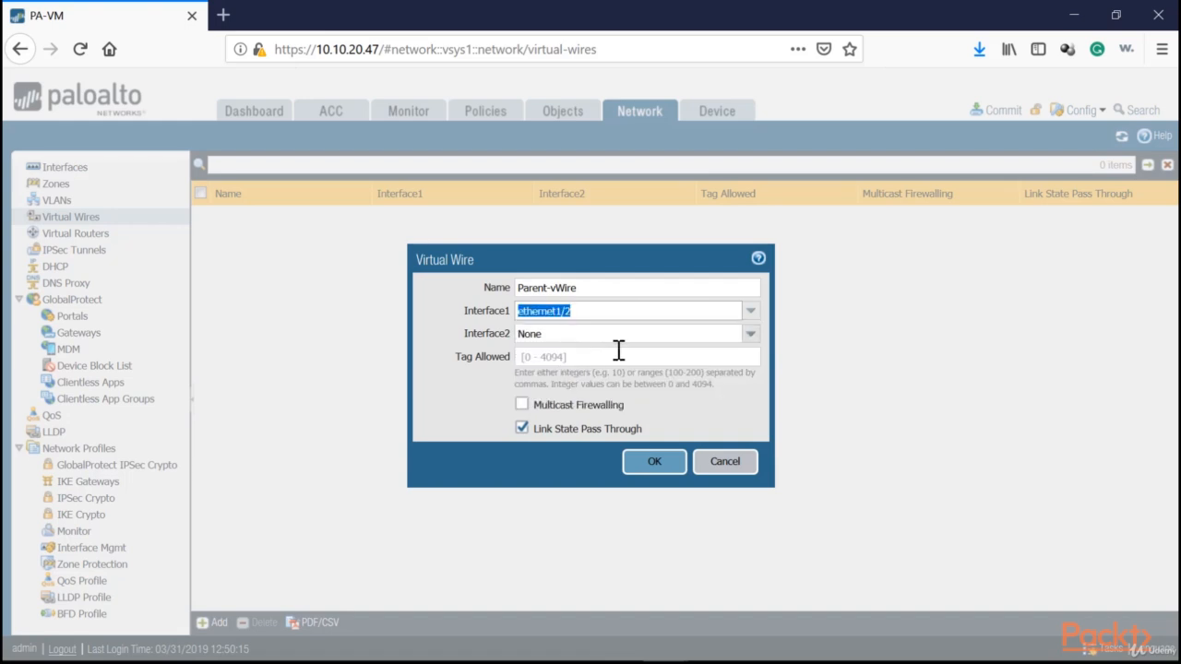
{"action": "left_click", "coordinate": [749, 334]}
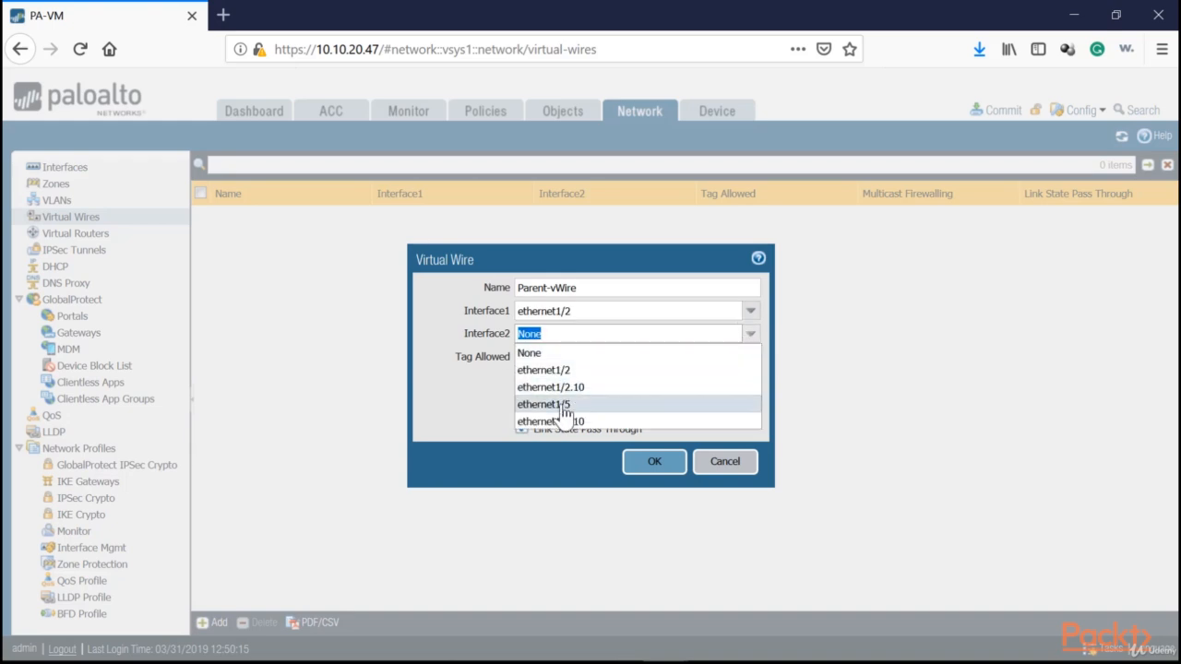
{"action": "left_click", "coordinate": [565, 406]}
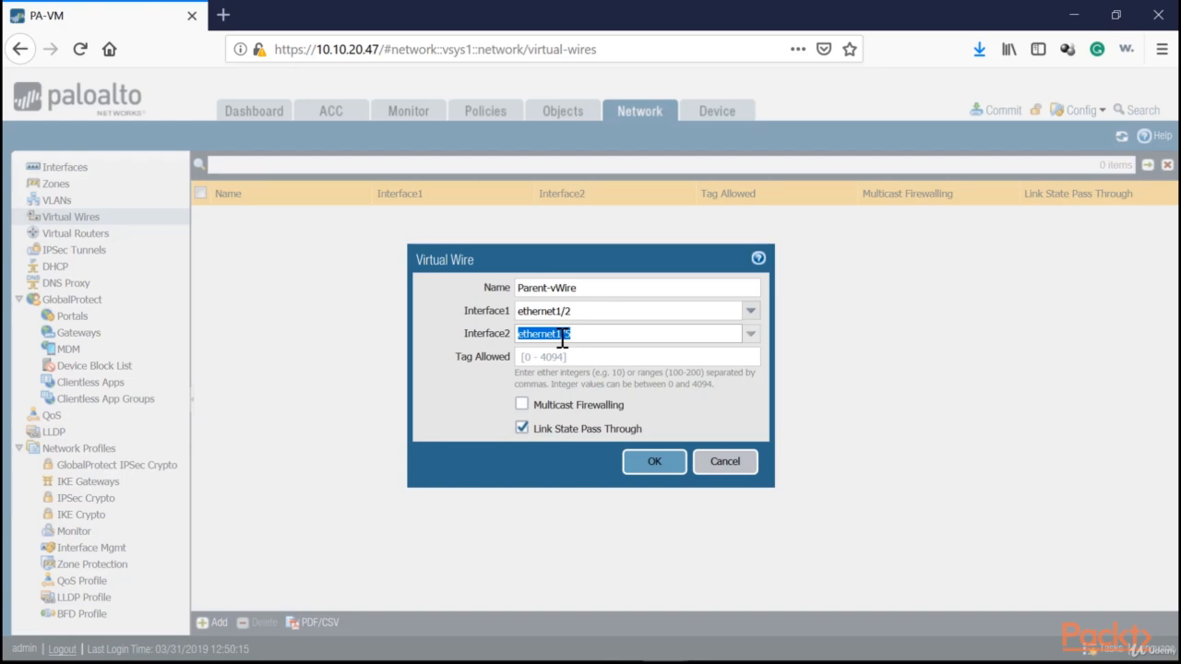
{"action": "left_click", "coordinate": [646, 466]}
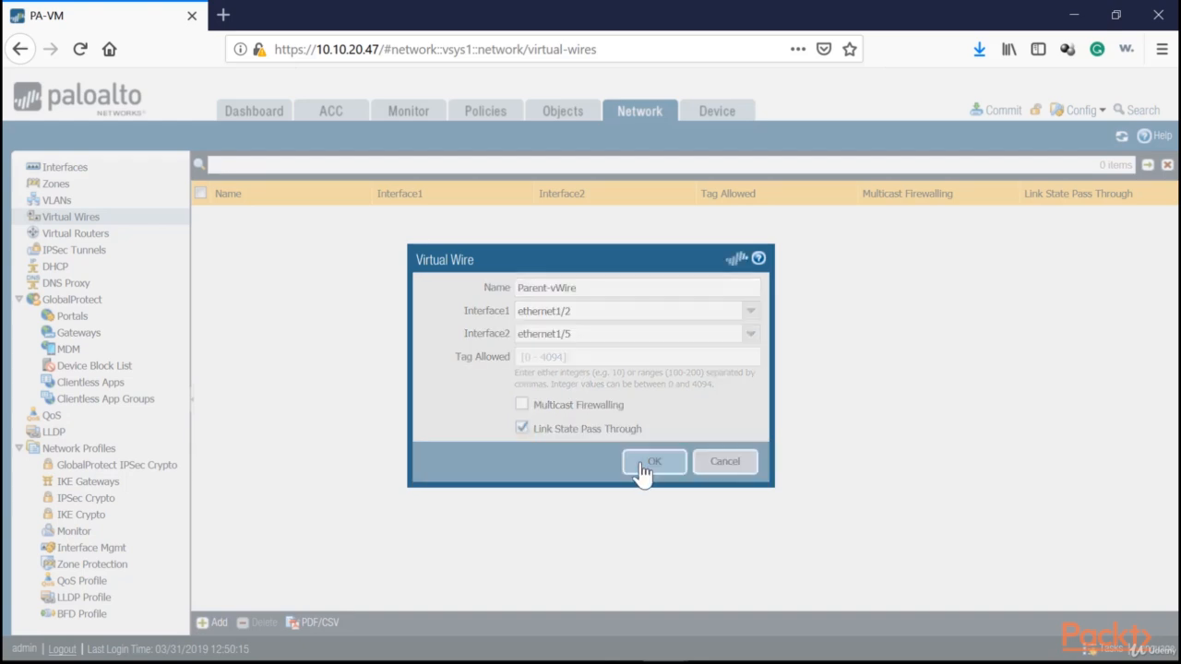
Create a virtual wire named vWire-Vlan10-Subint with ethernet1/2.10 as Interface1 and ethernet1/5.10 as Interface2
{"action": "left_click", "coordinate": [211, 624]}
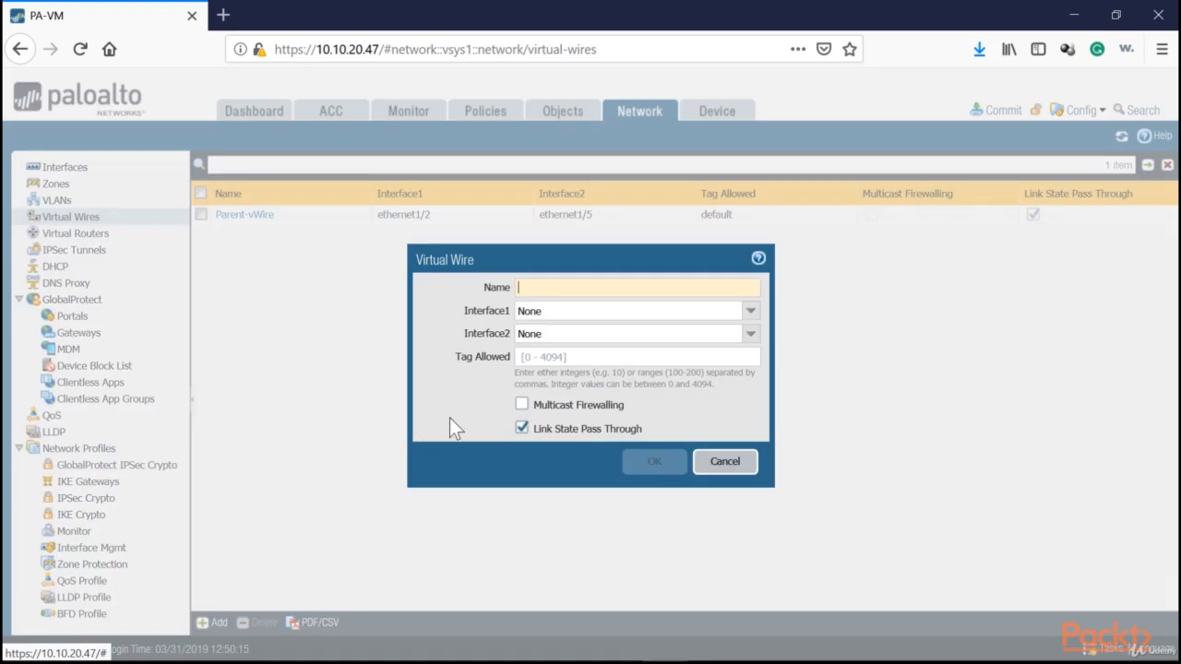
{"action": "type", "text": "vWire-Vla"}
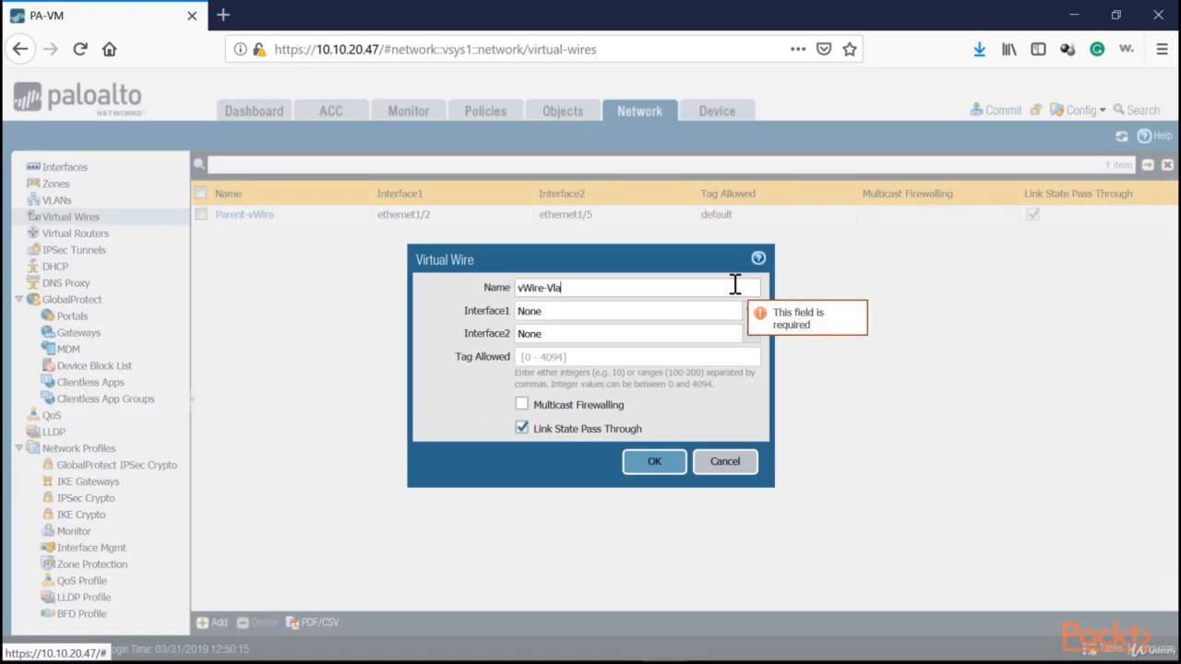
{"action": "type", "text": "n10-Subint"}
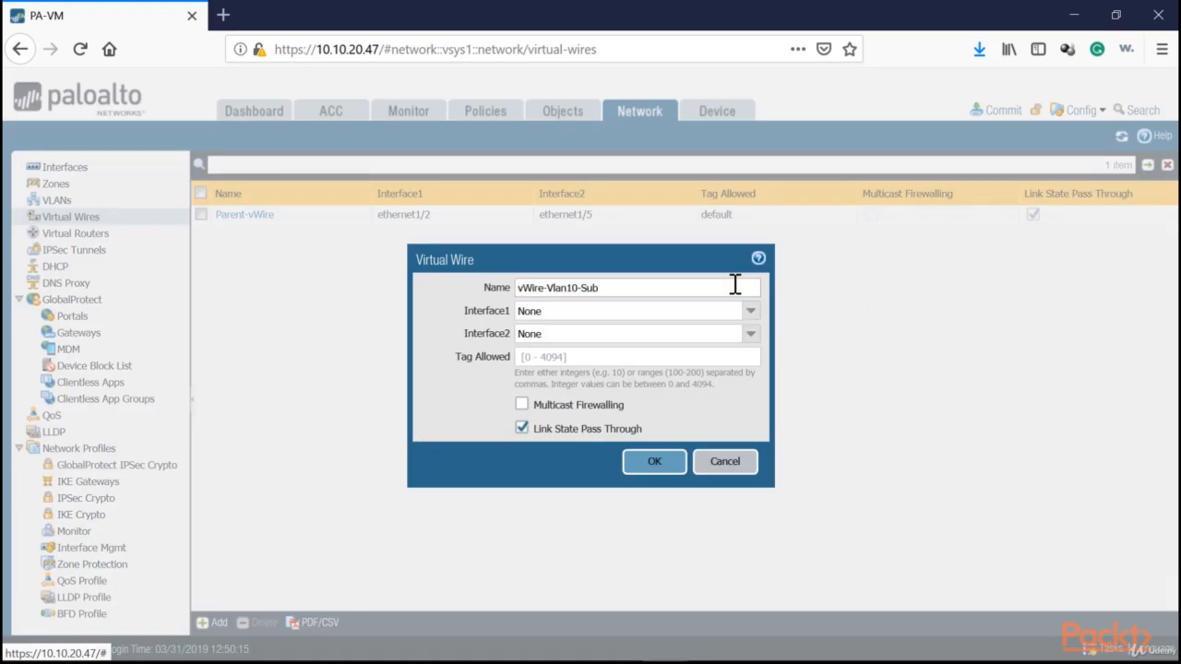
{"action": "left_click", "coordinate": [751, 312]}
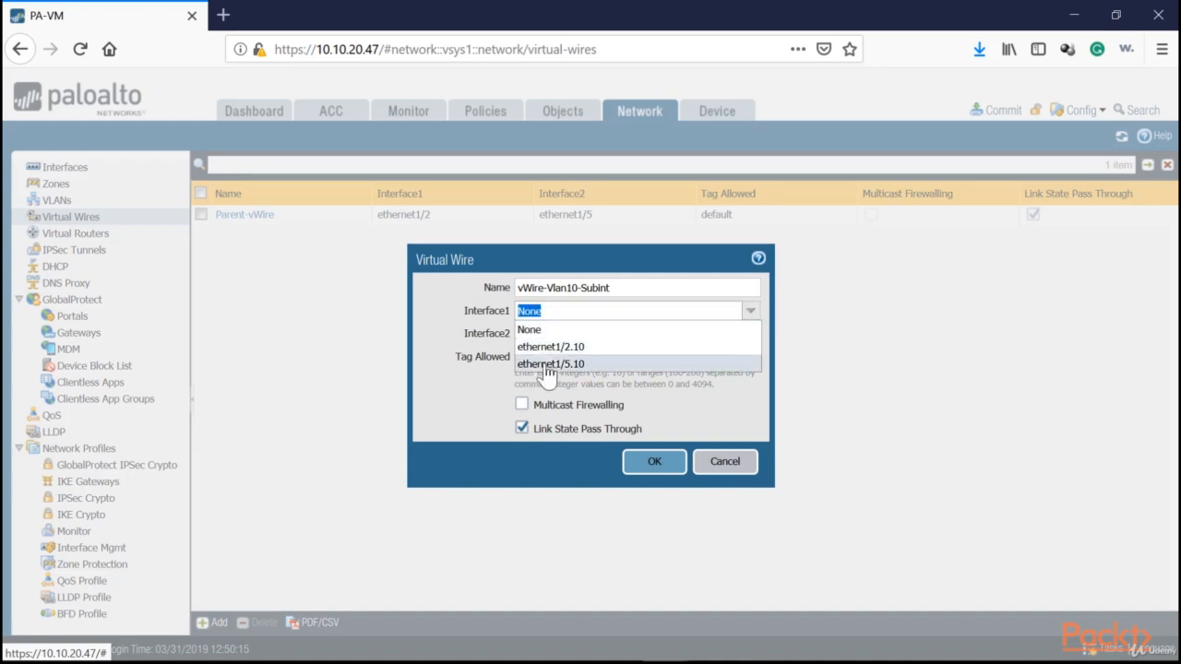
{"action": "left_click", "coordinate": [554, 345]}
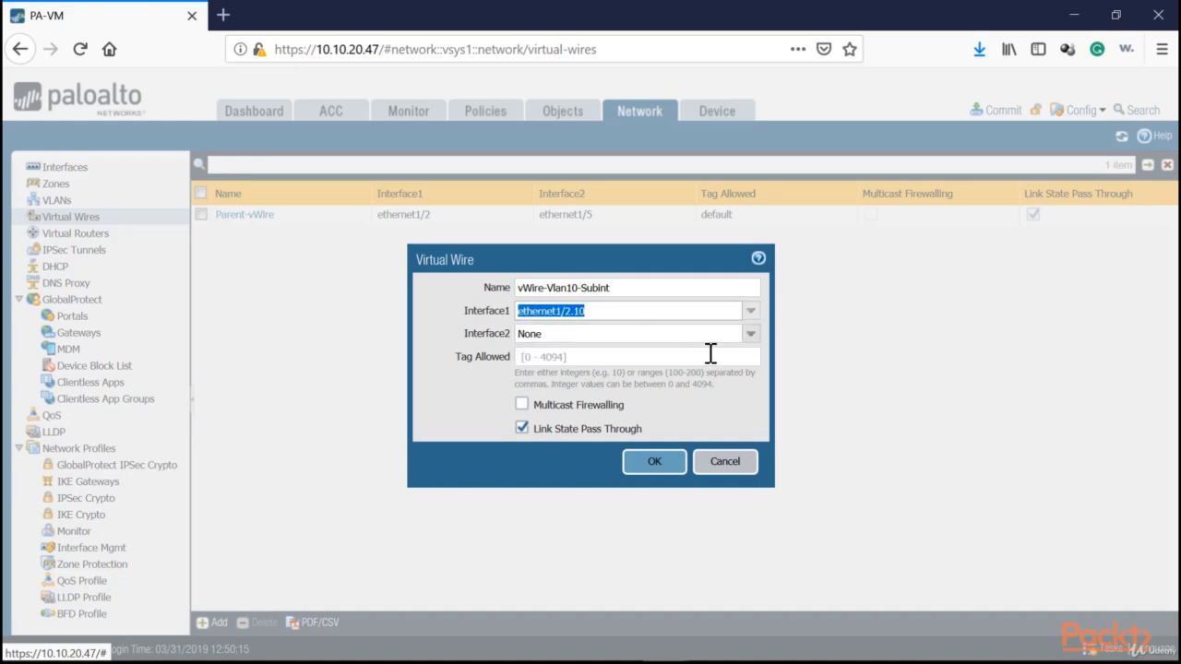
{"action": "left_click", "coordinate": [751, 334]}
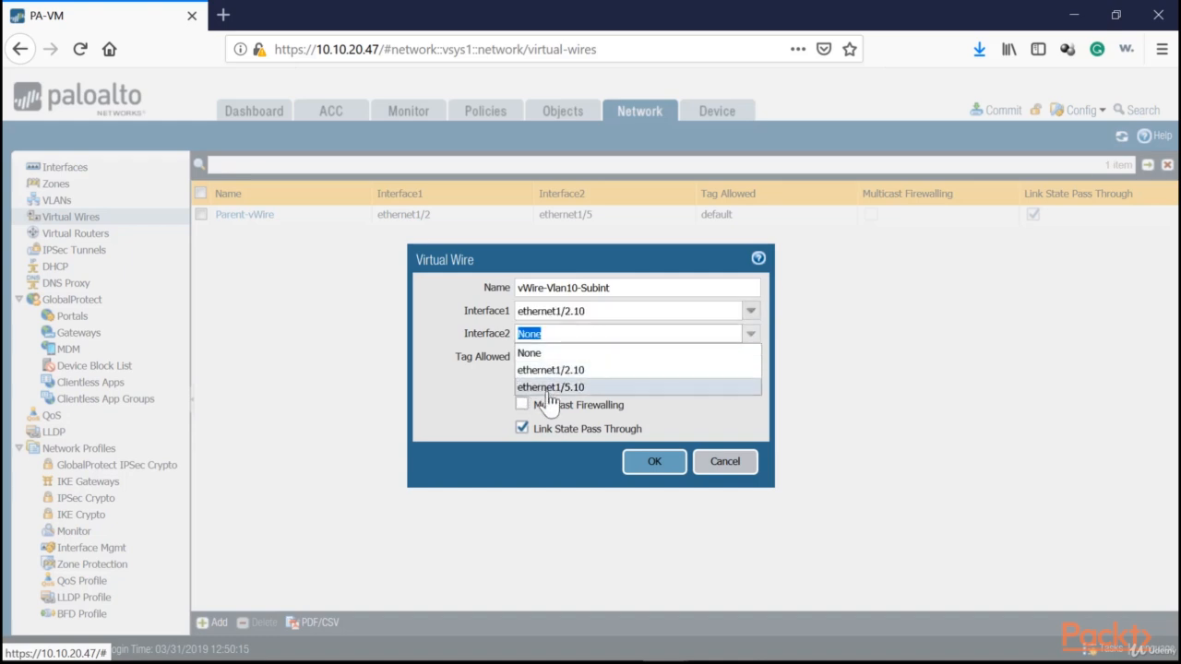
{"action": "left_click", "coordinate": [549, 387]}
{"action": "key", "text": "Tab"}
{"action": "left_click", "coordinate": [533, 382]}
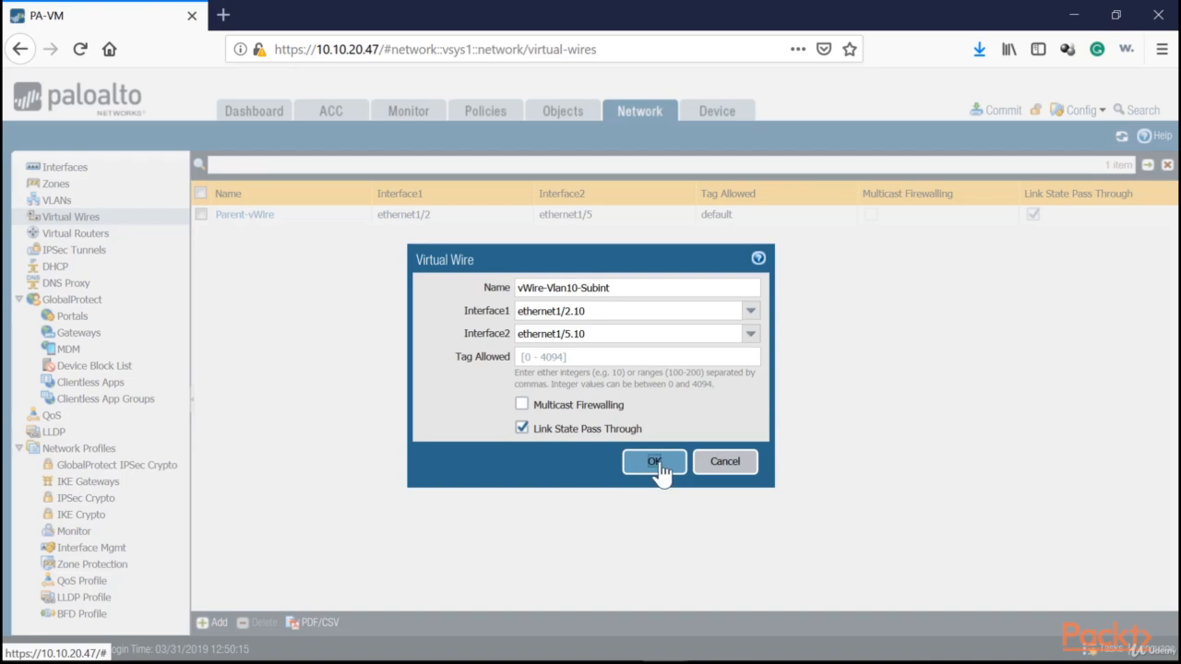
{"action": "left_click", "coordinate": [654, 462]}
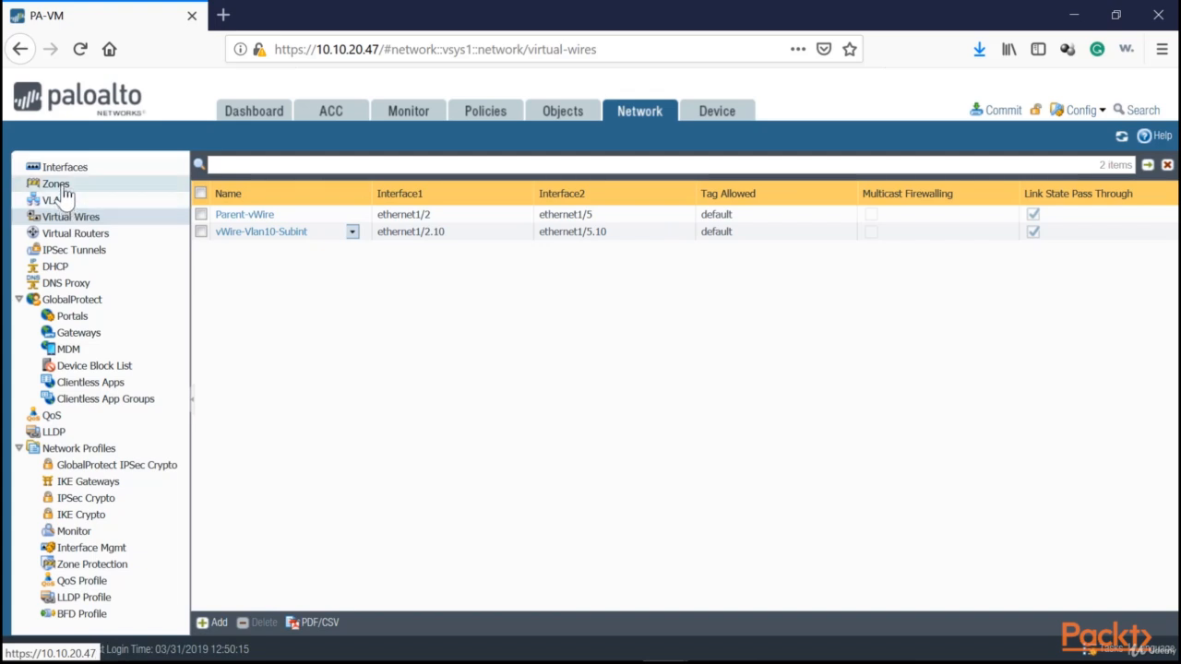
Start a new security policy rule and name it Students-Outside
{"action": "left_click", "coordinate": [489, 117]}
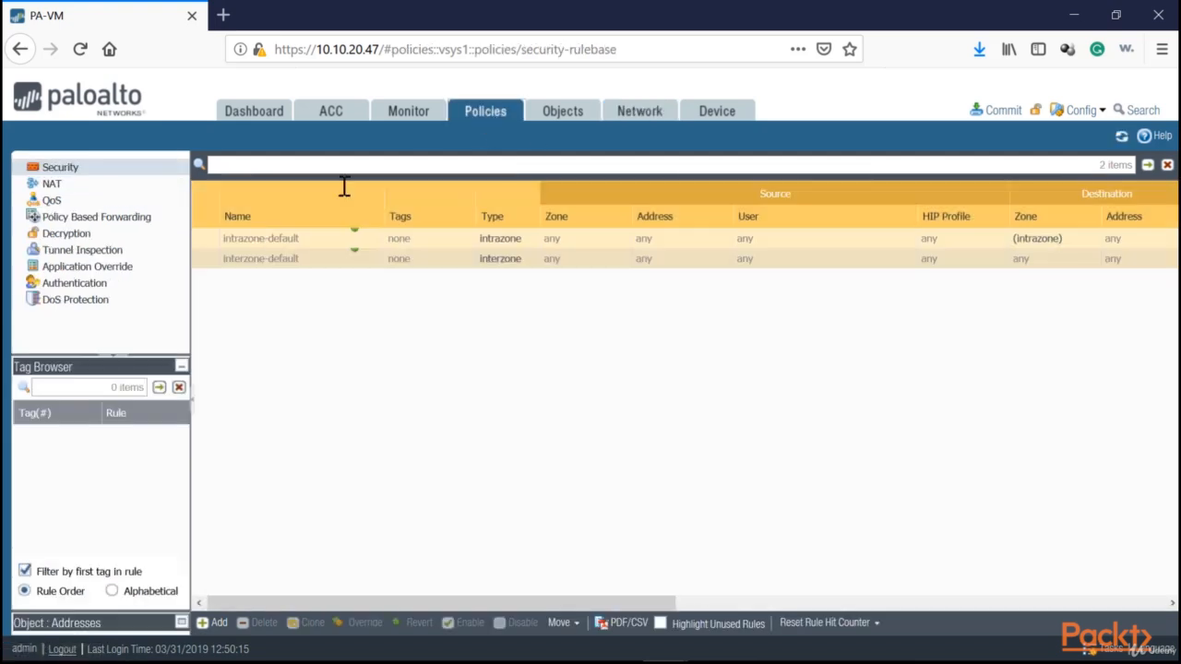
{"action": "left_click", "coordinate": [215, 625]}
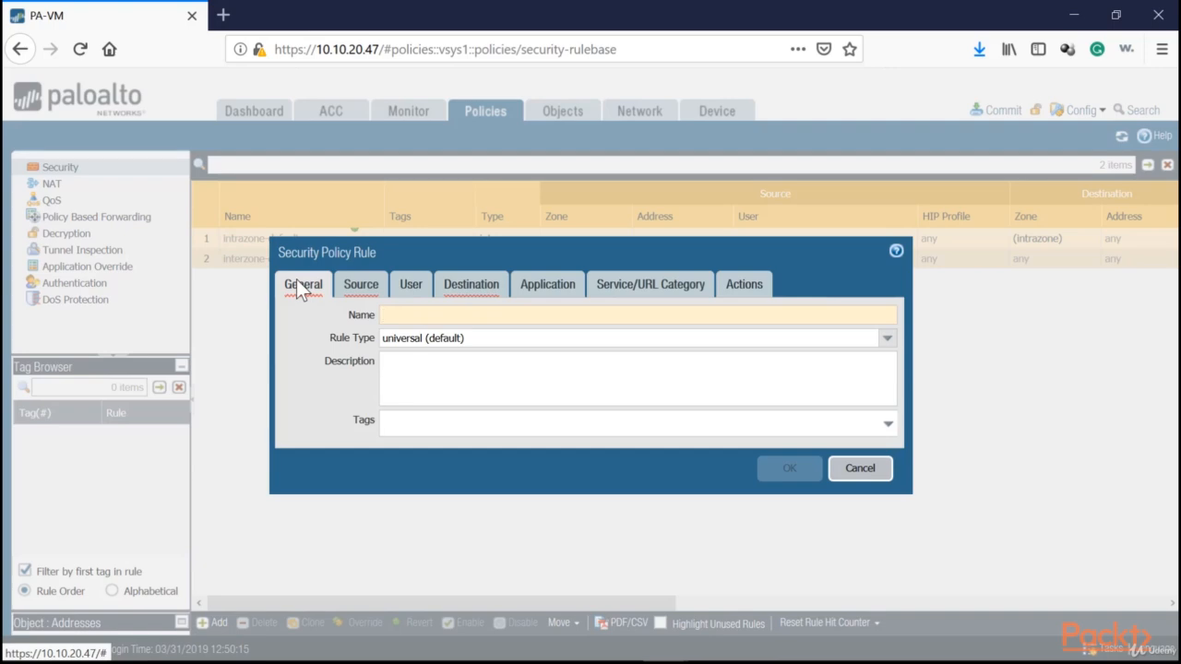
{"action": "left_click_drag", "start_coordinate": [372, 250], "coordinate": [268, 243]}
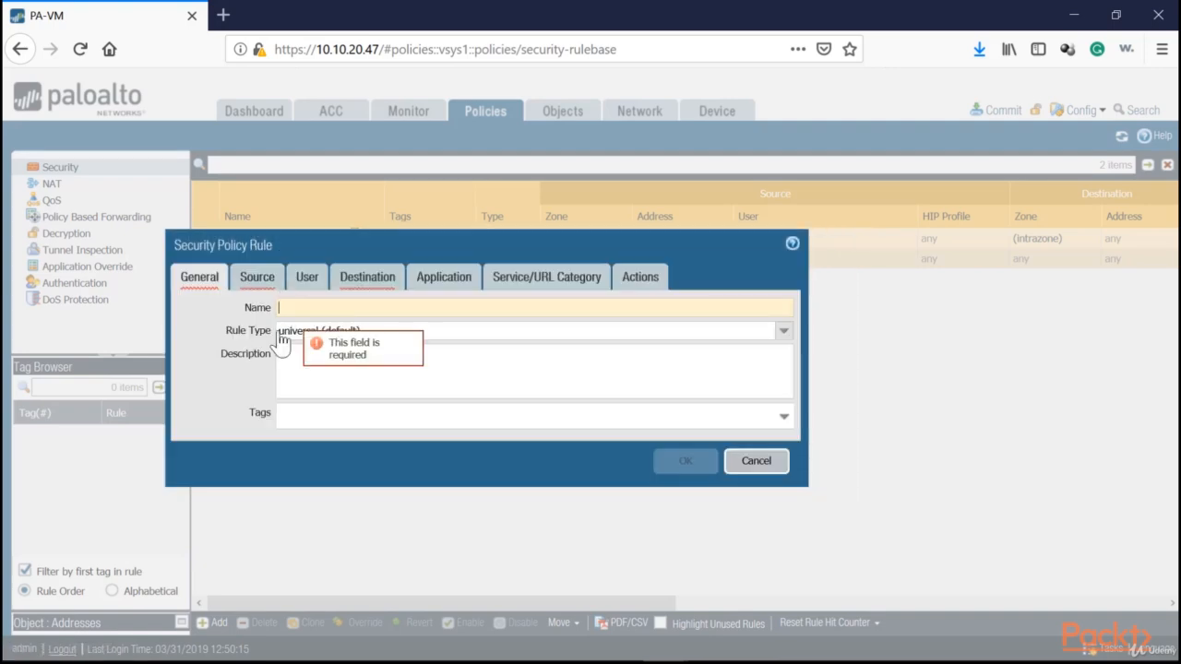
{"action": "type", "text": "S"}
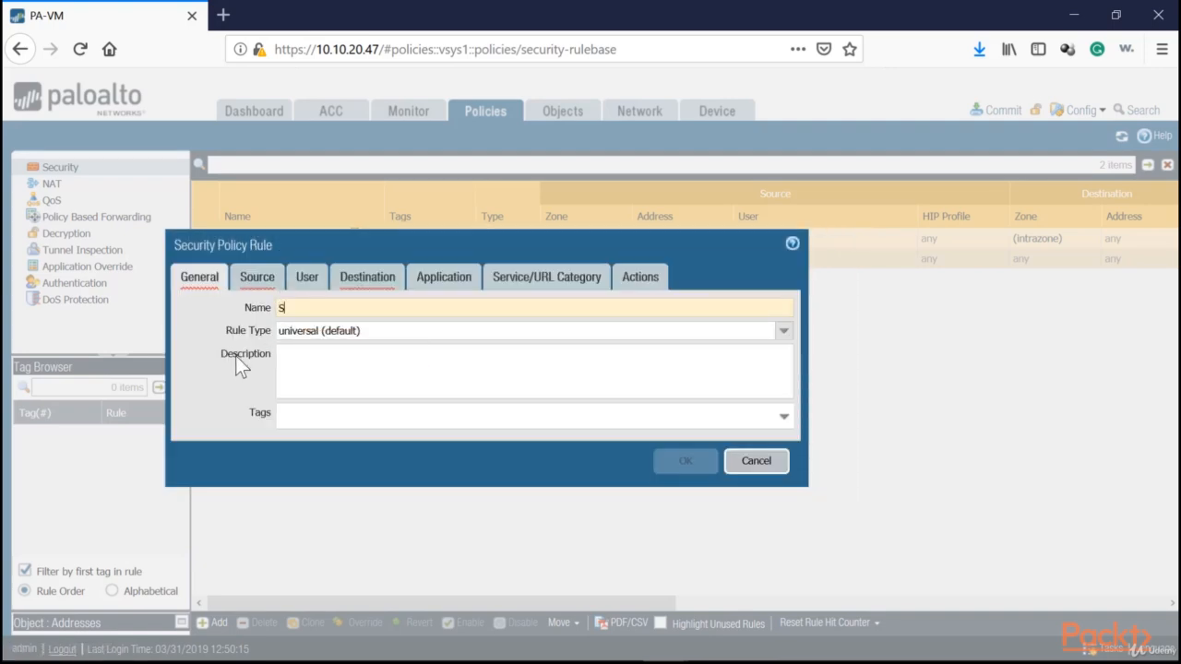
{"action": "type", "text": "tudents-Outsid"}
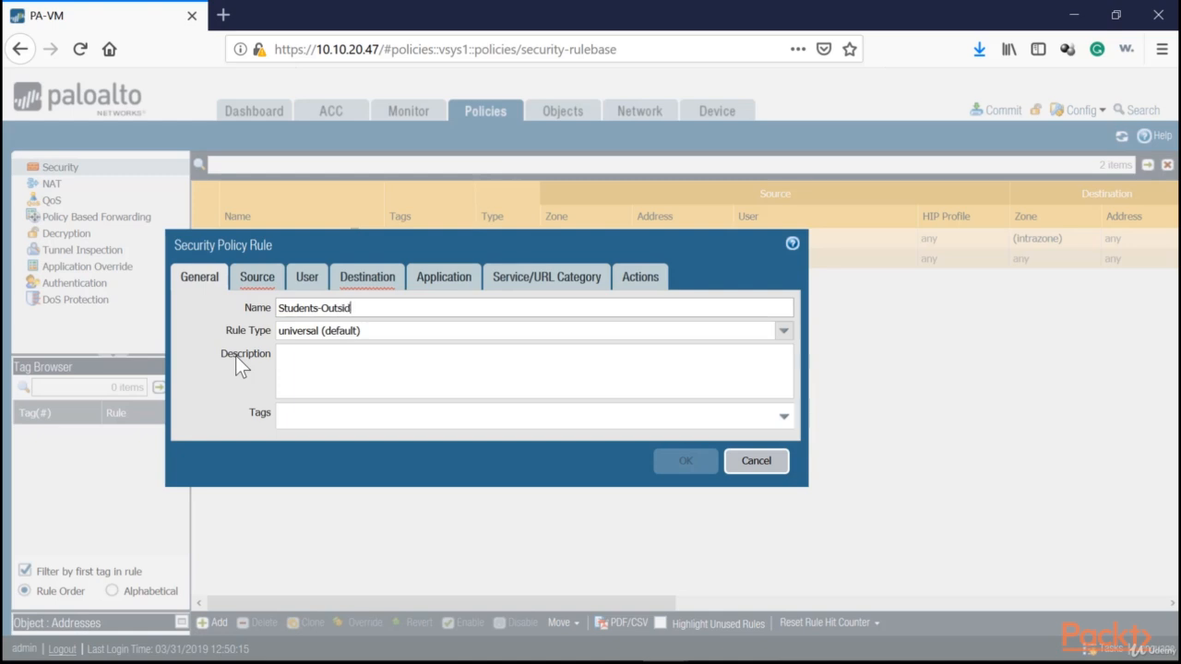
{"action": "type", "text": "e"}
Set the Students-Outside rule's source zone to Student-vWire-Ingress and its destination zone to Student-vWire-Egress
{"action": "left_click", "coordinate": [257, 286]}
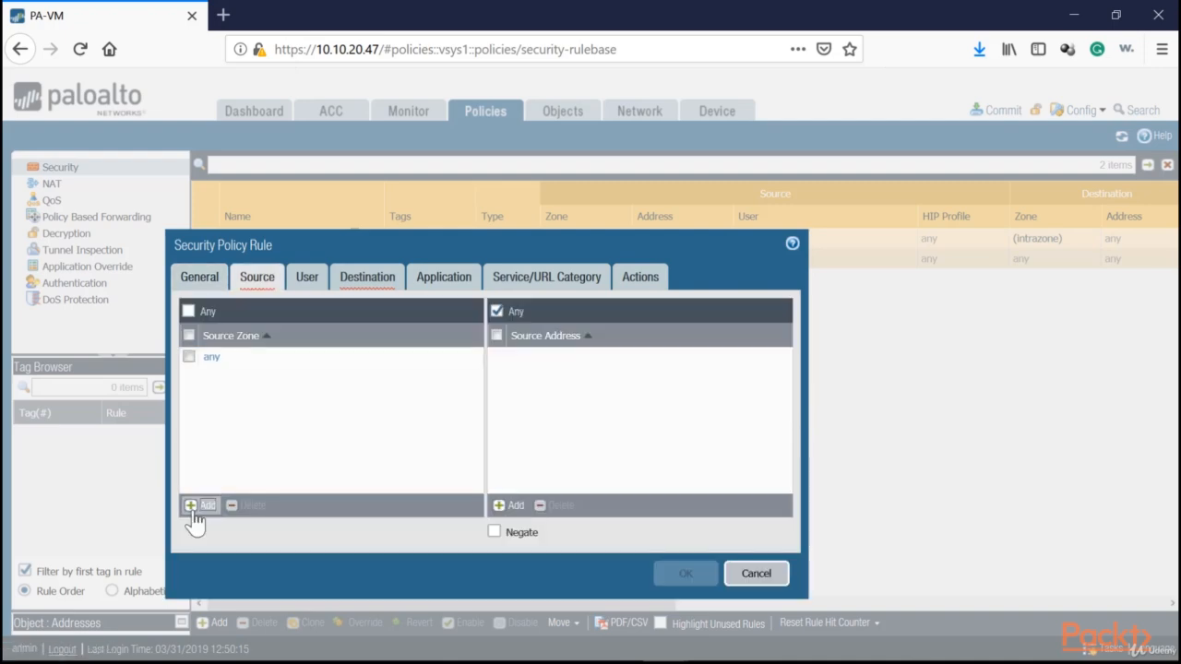
{"action": "left_click", "coordinate": [201, 506]}
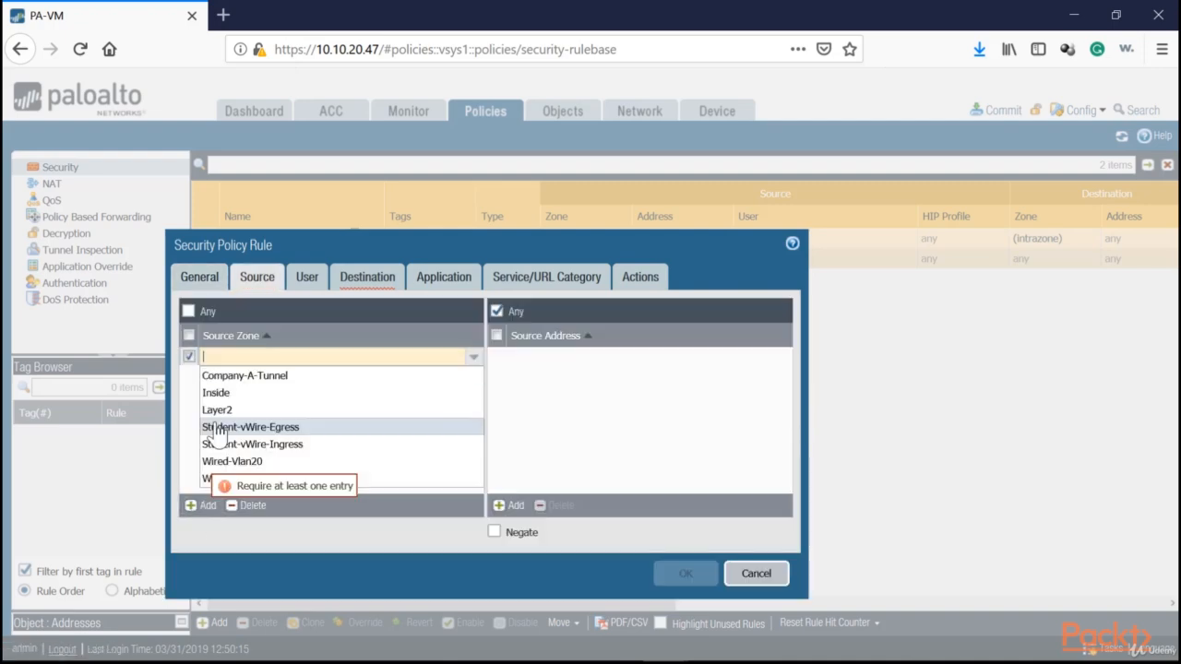
{"action": "left_click", "coordinate": [292, 447]}
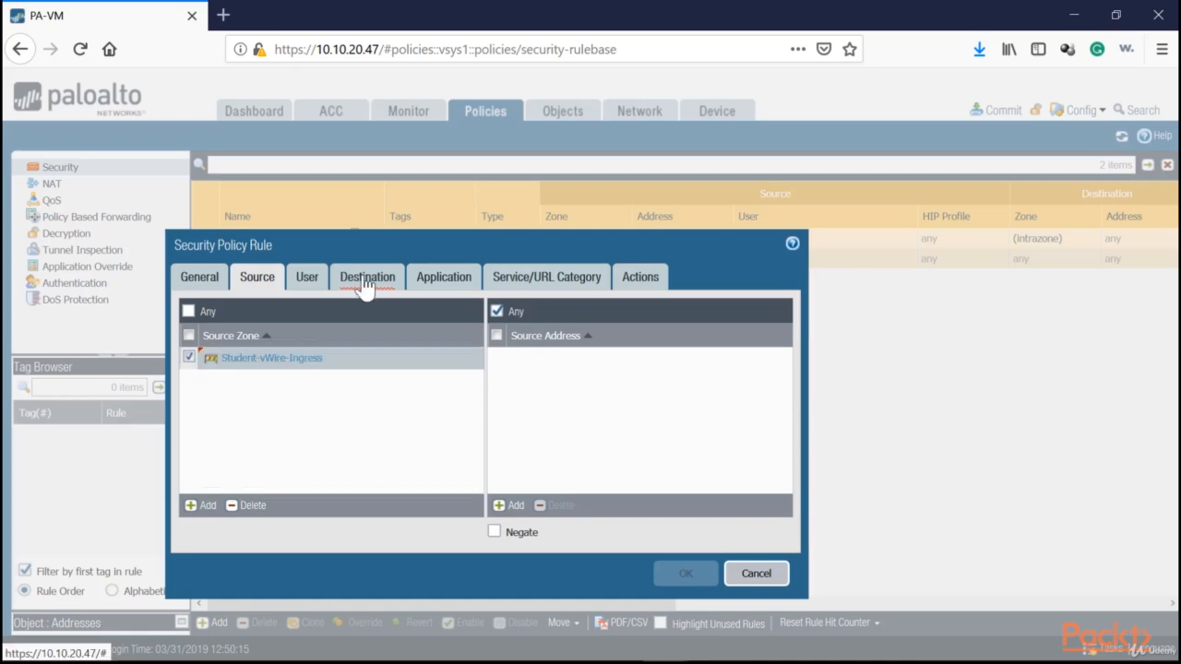
{"action": "left_click", "coordinate": [368, 279]}
{"action": "left_click", "coordinate": [196, 507]}
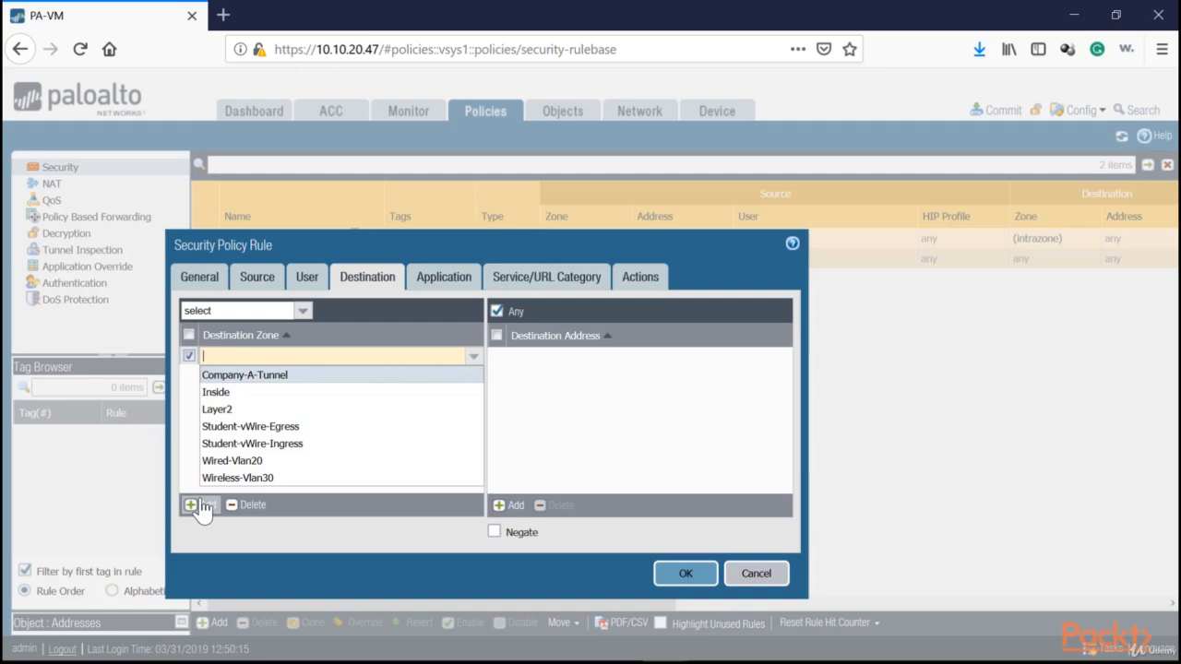
{"action": "left_click", "coordinate": [275, 430]}
Review the Students-Outside rule's application, service and action settings, and save the rule
{"action": "left_click", "coordinate": [461, 281]}
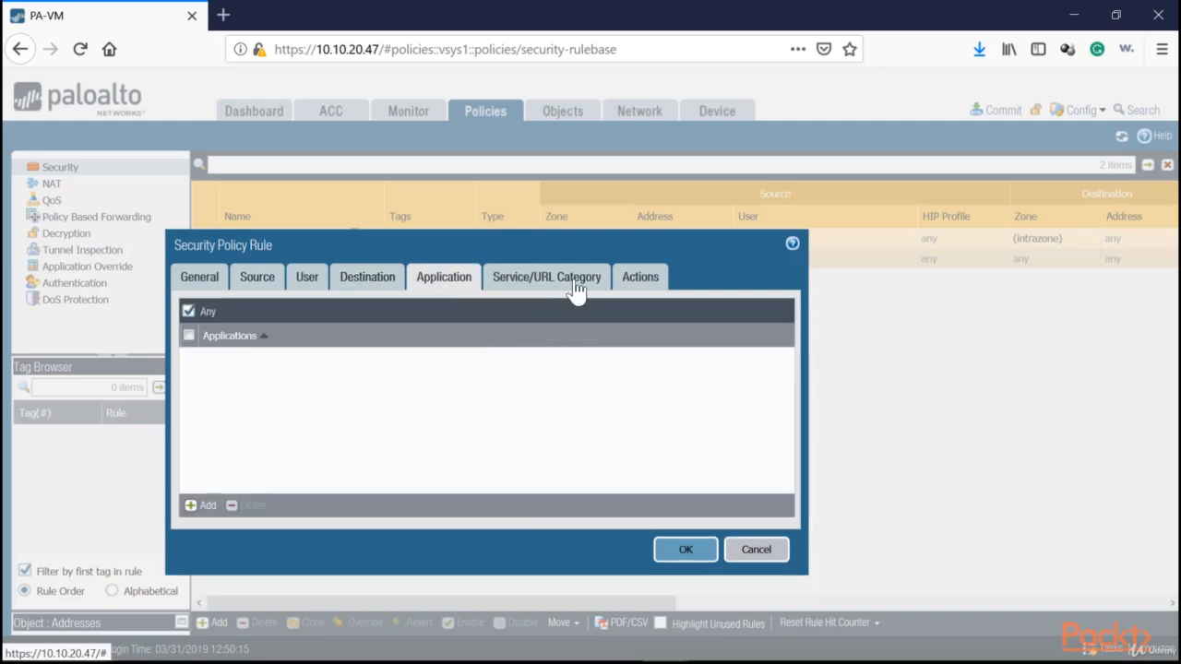
{"action": "left_click", "coordinate": [576, 282]}
{"action": "left_click", "coordinate": [633, 283]}
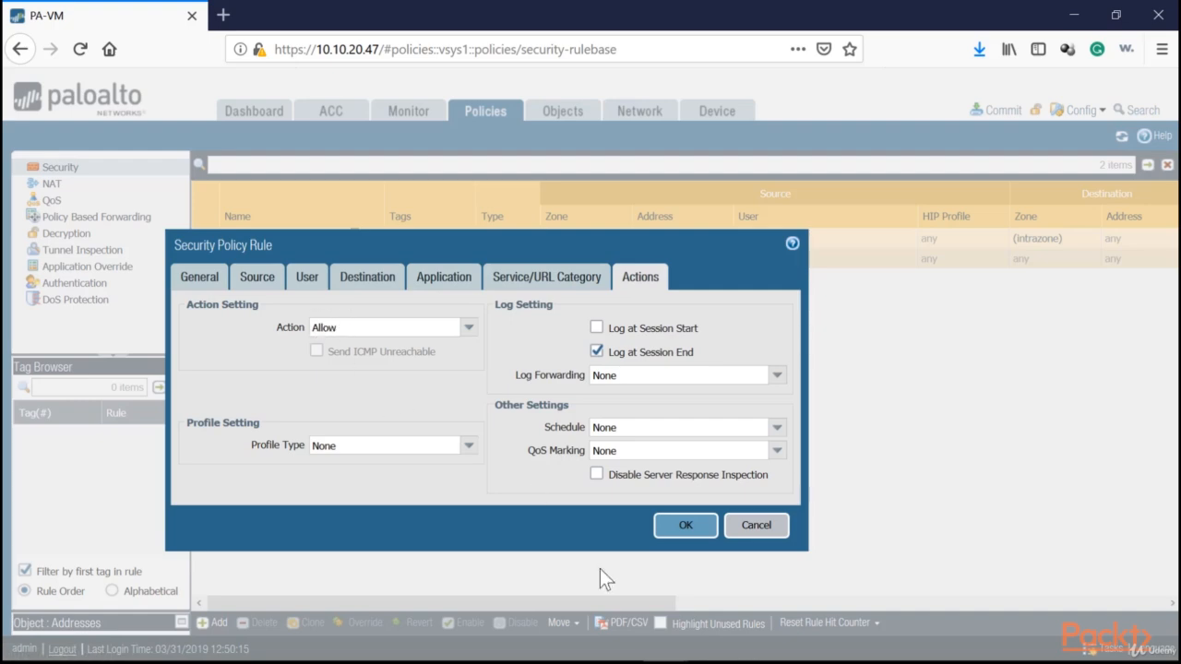
{"action": "left_click", "coordinate": [698, 527]}
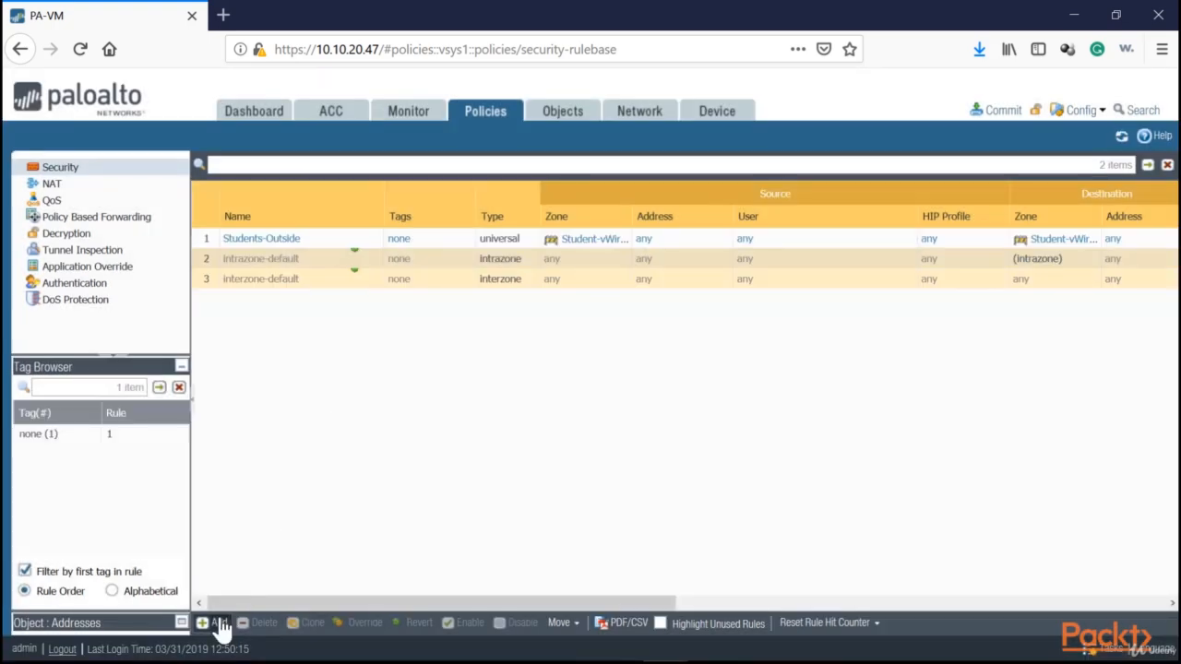
Start a second security policy rule named Core-to-StudentVlan10 with source zone Student-vWire-Egress
{"action": "left_click", "coordinate": [381, 242]}
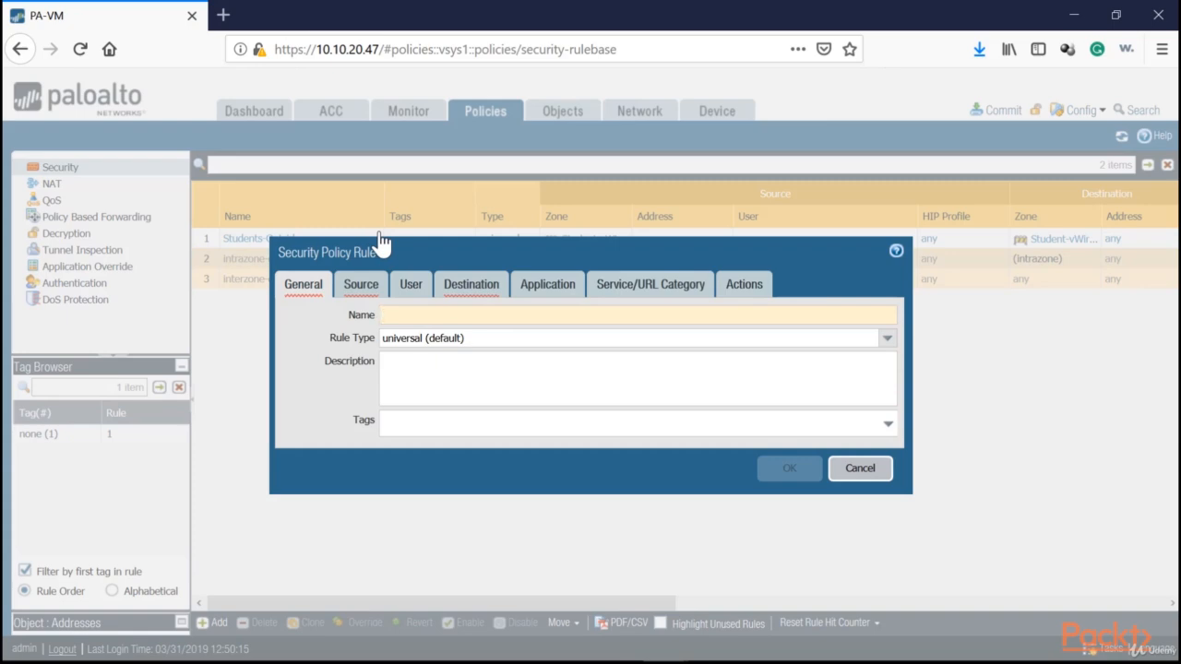
{"action": "type", "text": "Core-to-S"}
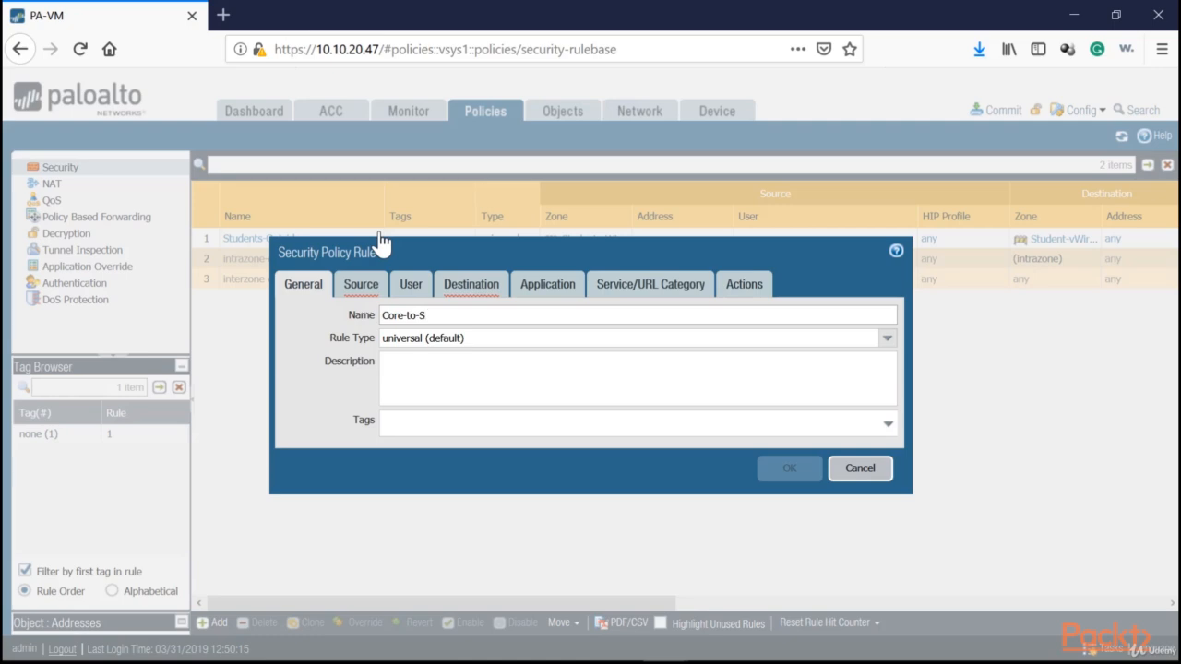
{"action": "type", "text": "tudentVlans"}
{"action": "left_click", "coordinate": [362, 287]}
{"action": "left_click", "coordinate": [306, 513]}
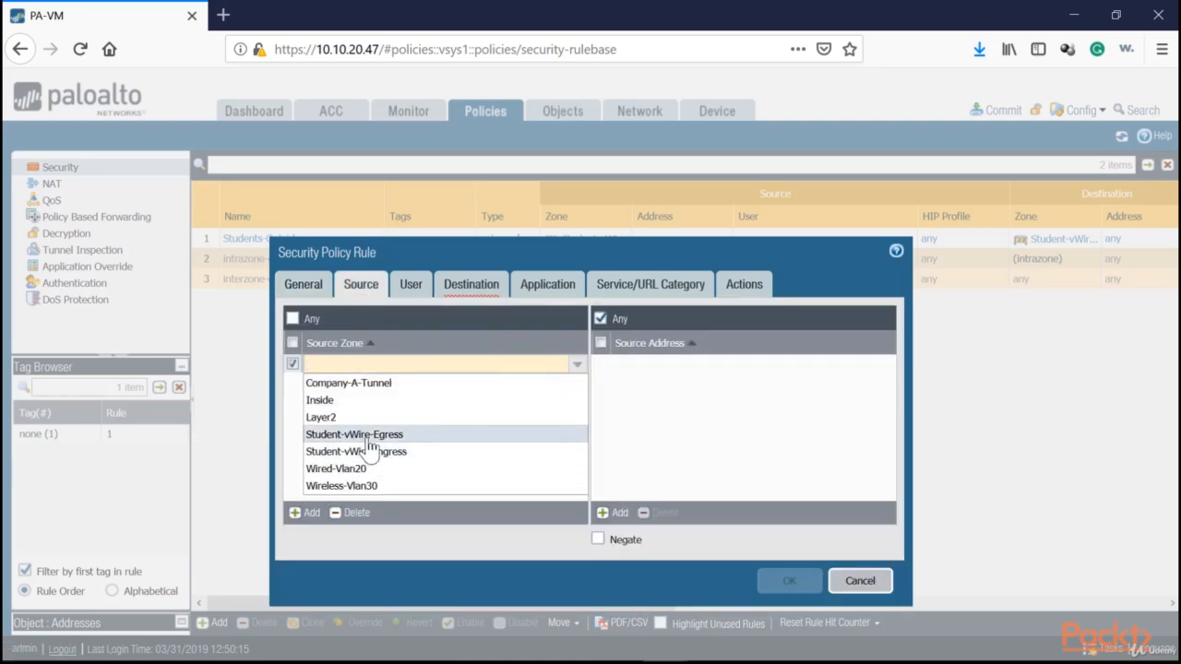
{"action": "left_click", "coordinate": [369, 435]}
Set the Core-to-StudentVlan10 rule's destination zone to Student-vWire-Ingress and save the rule after reviewing its remaining settings
{"action": "left_click", "coordinate": [470, 282]}
{"action": "left_click", "coordinate": [307, 513]}
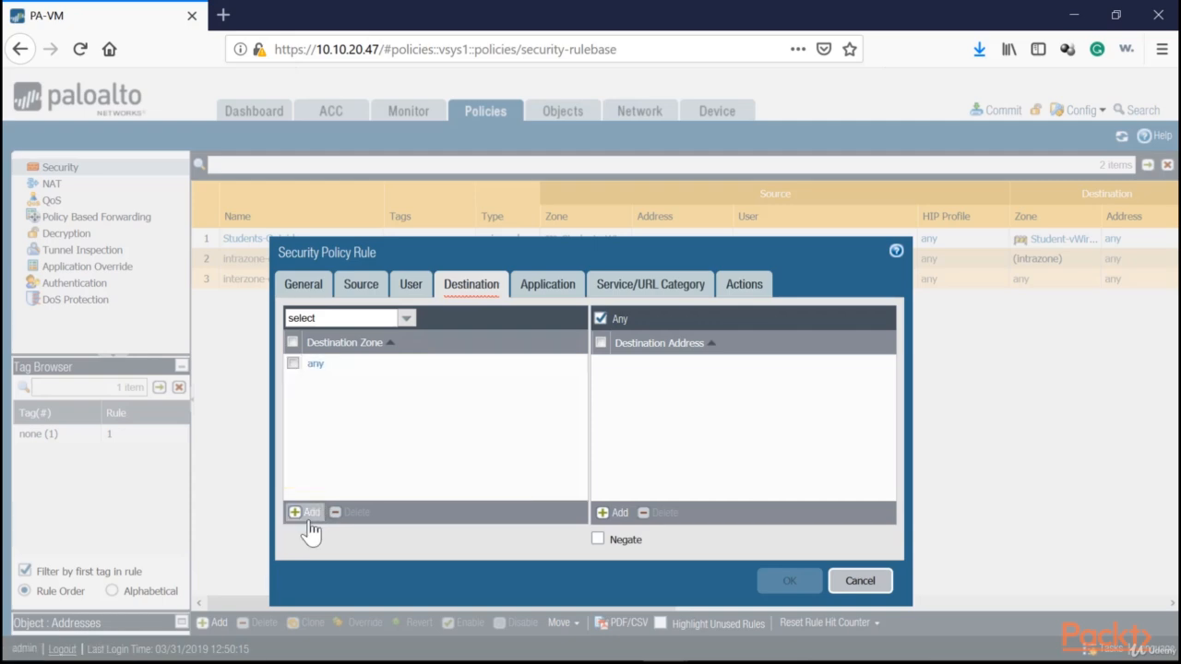
{"action": "left_click", "coordinate": [387, 452]}
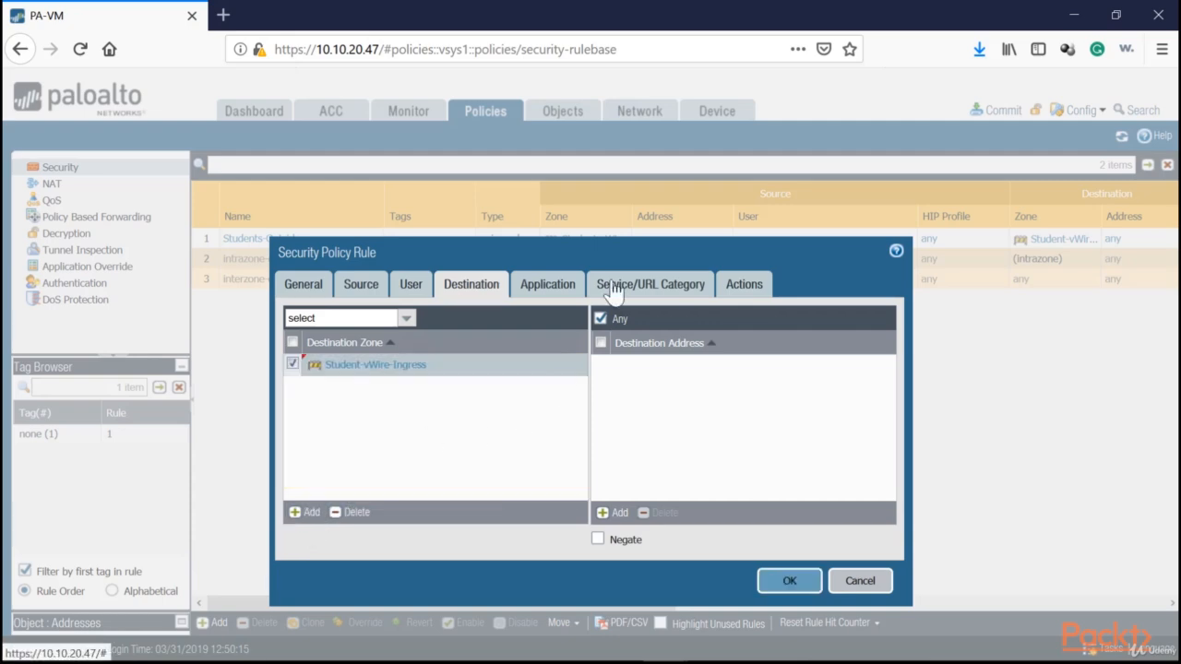
{"action": "left_click", "coordinate": [551, 288]}
{"action": "left_click", "coordinate": [647, 288]}
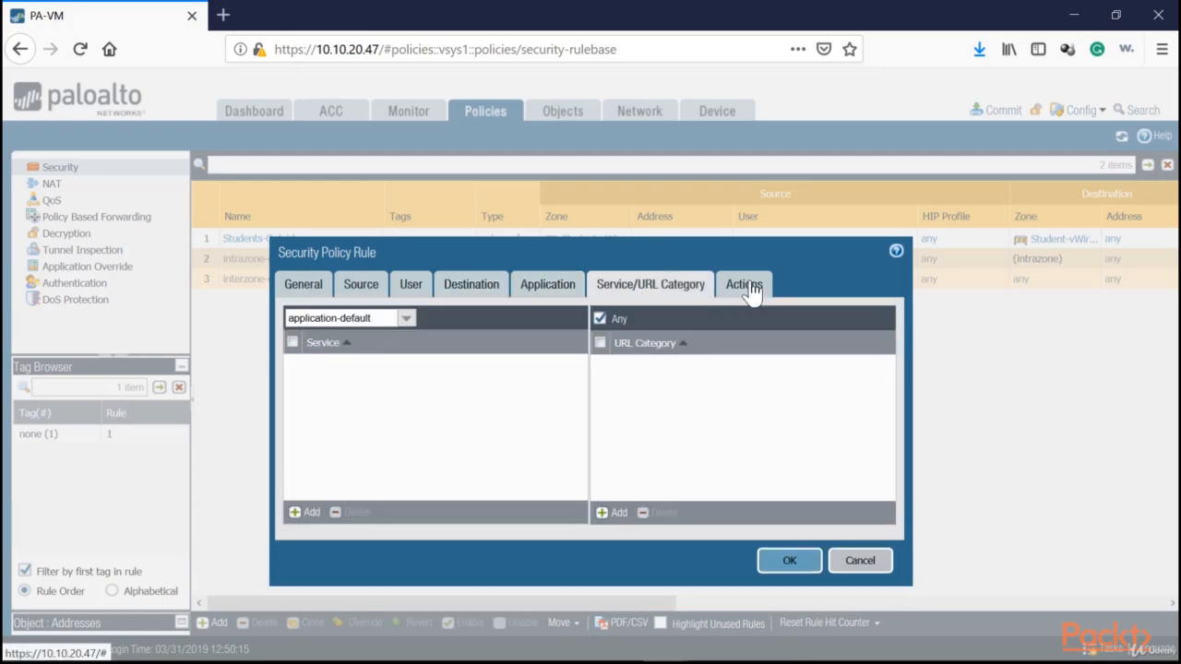
{"action": "left_click", "coordinate": [749, 286]}
{"action": "left_click", "coordinate": [782, 535]}
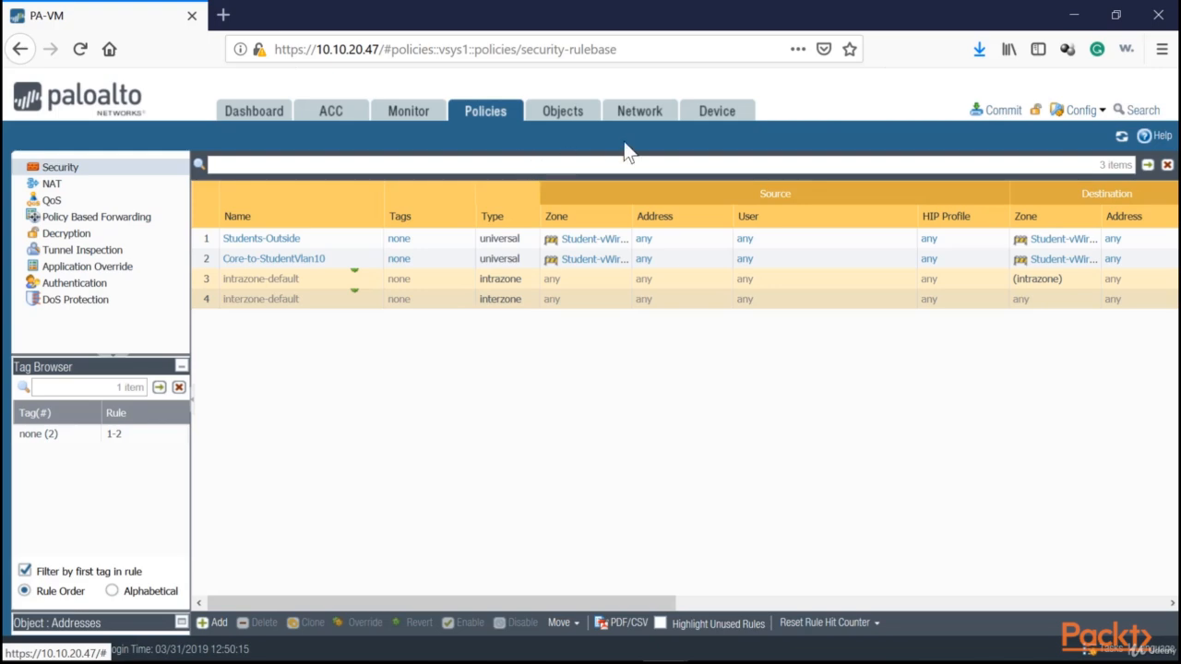
Commit the configuration changes to the firewall and close the commit status
{"action": "left_click", "coordinate": [1001, 109]}
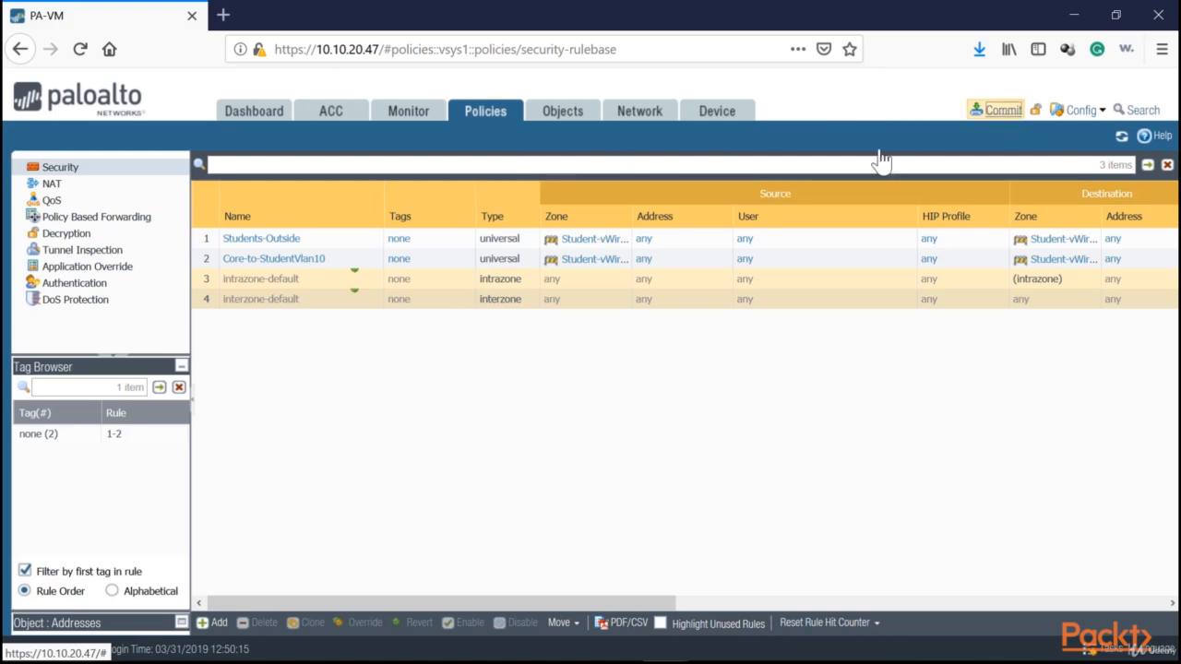
{"action": "left_click", "coordinate": [759, 573]}
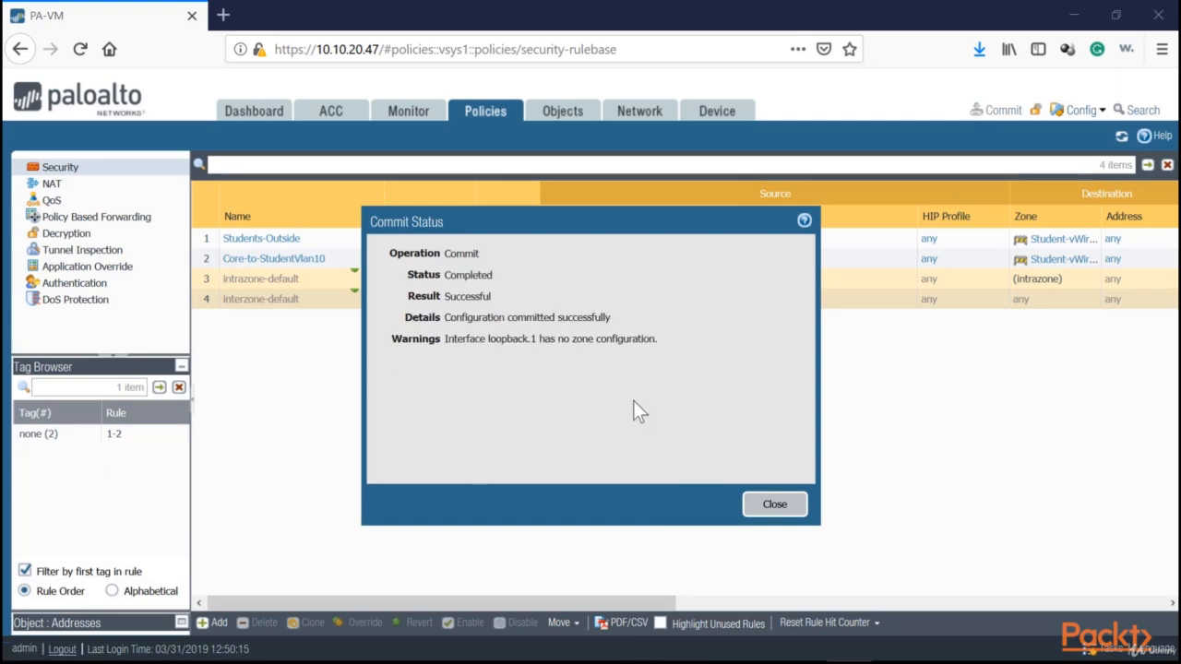
{"action": "left_click", "coordinate": [773, 504]}
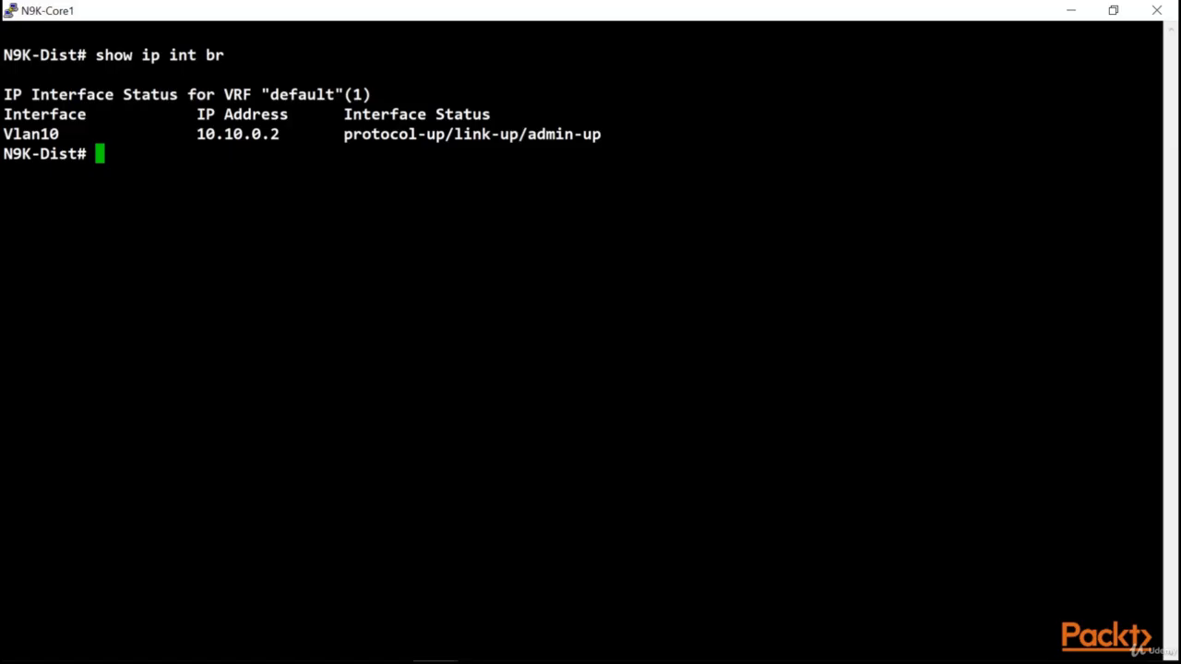
Switch to the N9K-Core1 terminal and ping 10.10.0.1 from N9K-Dist to test connectivity through the firewall
{"action": "key", "text": "Return"}
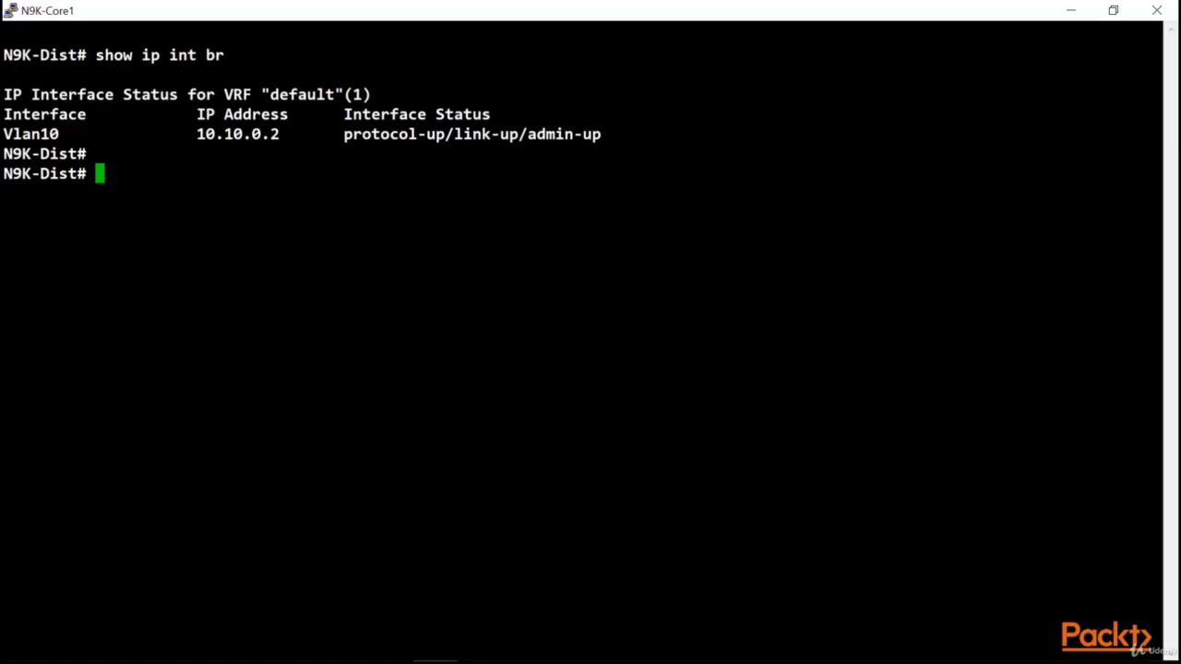
{"action": "type", "text": "ping 10.10.0.1"}
{"action": "key", "text": "Return"}
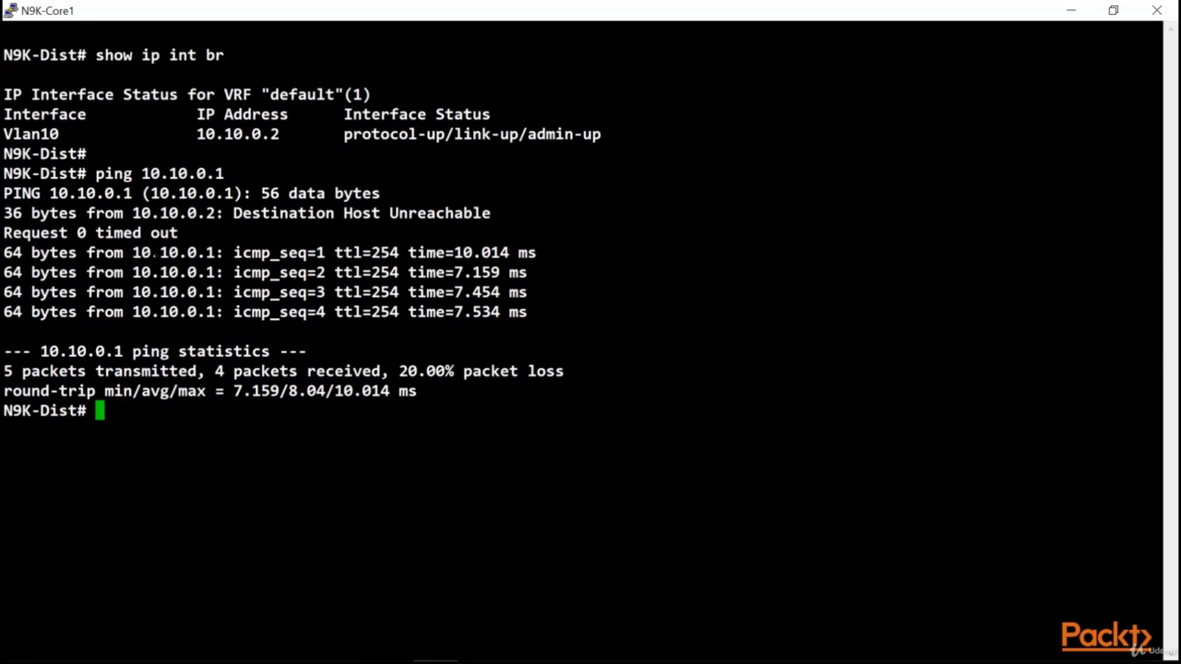
{"action": "left_click_drag", "start_coordinate": [133, 254], "coordinate": [212, 253]}
{"action": "left_click", "coordinate": [203, 353]}
Refresh the security rules in the firewall's web interface to check their hit counts, and return to the N9K-Core1 terminal
{"action": "key", "text": "alt+Tab"}
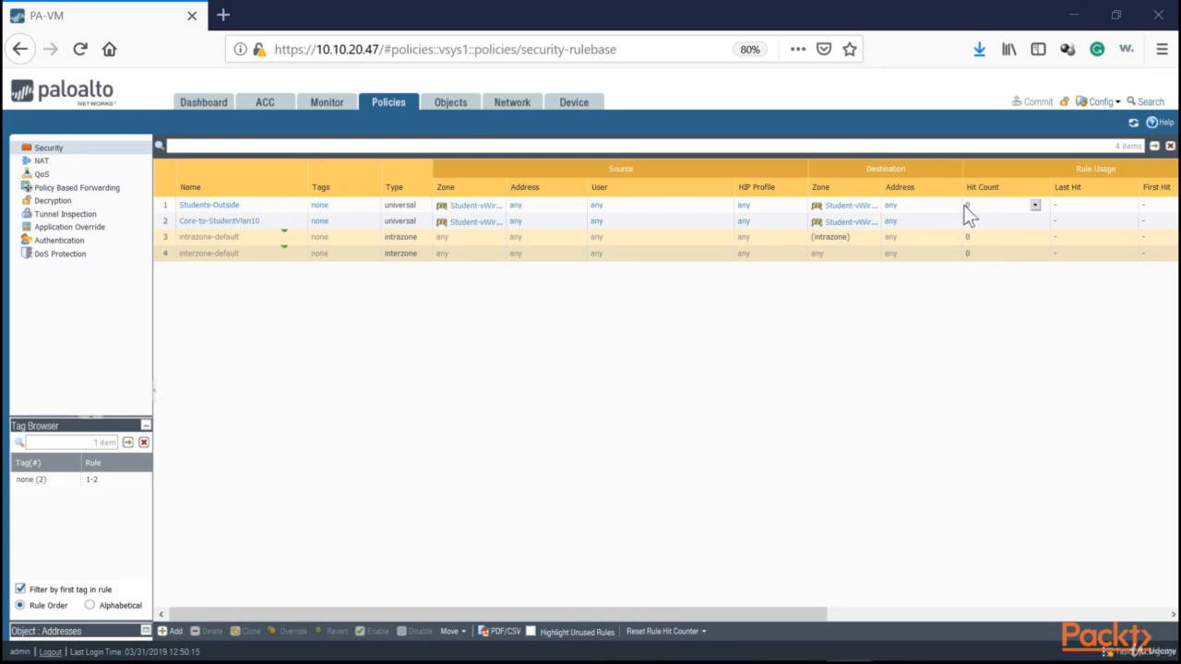
{"action": "left_click", "coordinate": [1132, 123]}
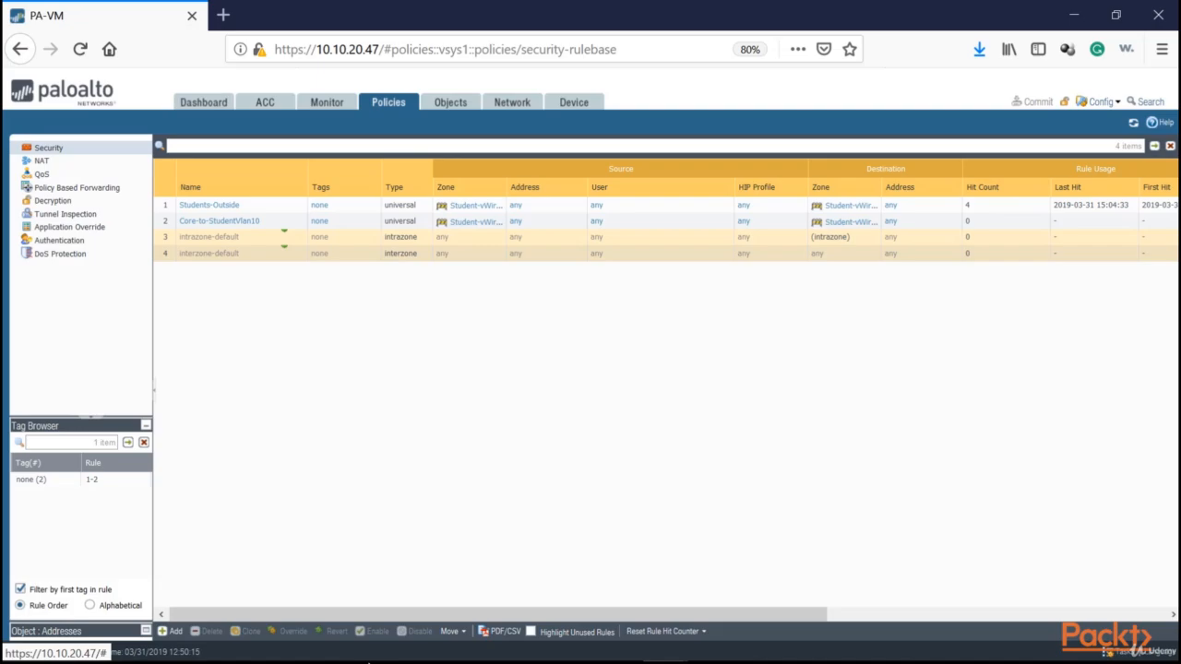
{"action": "left_click", "coordinate": [435, 662]}
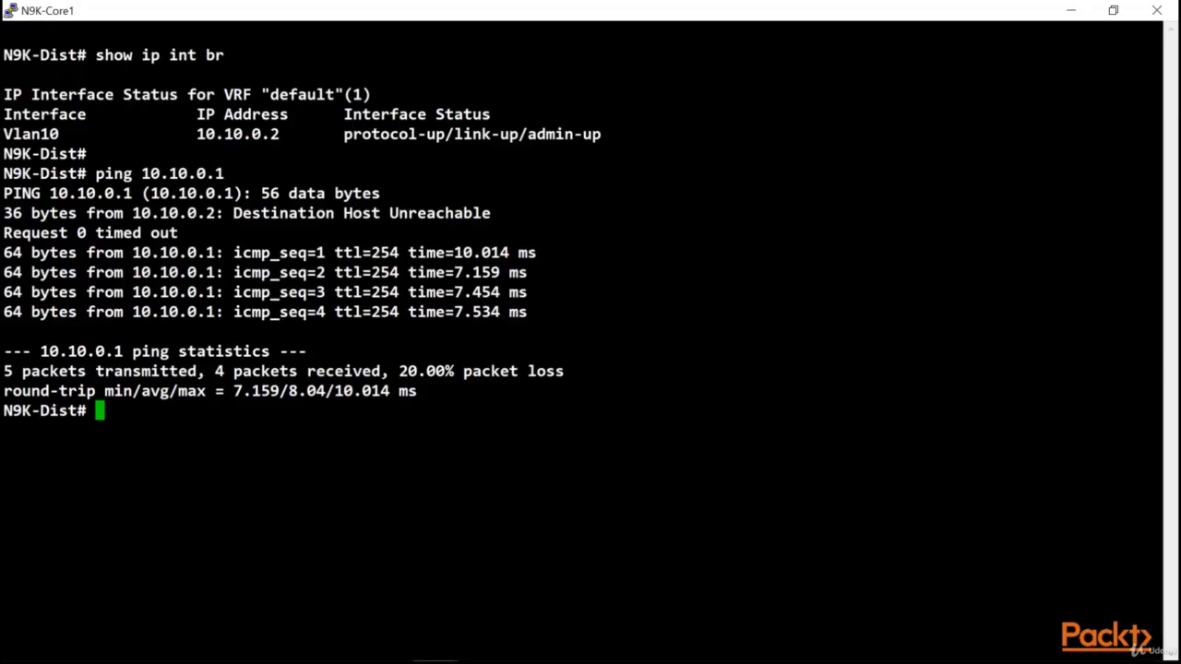
Examine the ping replies from 10.10.0.1 in the N9K-Core1 terminal, and refresh the firewall's security rules to check their hit counts
{"action": "left_click_drag", "start_coordinate": [555, 254], "coordinate": [242, 274]}
{"action": "left_click", "coordinate": [192, 282]}
{"action": "left_click_drag", "start_coordinate": [147, 292], "coordinate": [244, 304]}
{"action": "left_click", "coordinate": [136, 311]}
{"action": "left_click_drag", "start_coordinate": [135, 312], "coordinate": [307, 312]}
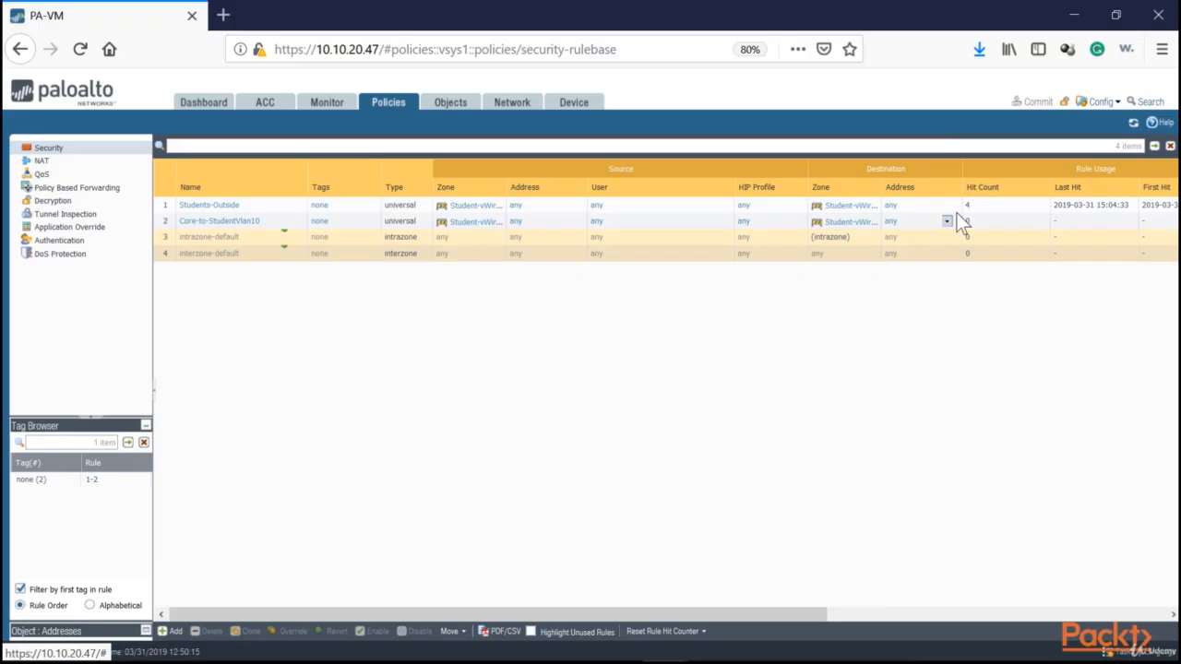
{"action": "left_click", "coordinate": [1132, 124]}
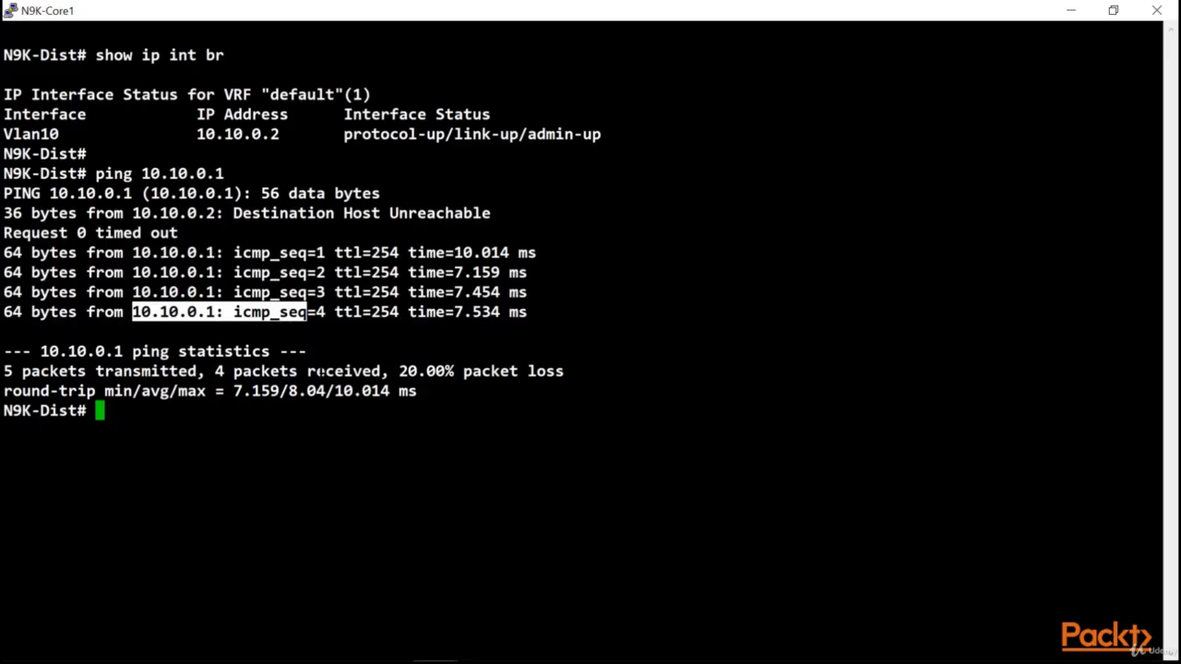
Repeat the 10.10.0.1 ping from N9K-Dist and refresh the firewall's security rules to check the Students-Outside hit count
{"action": "key", "text": "Up"}
{"action": "key", "text": "Return"}
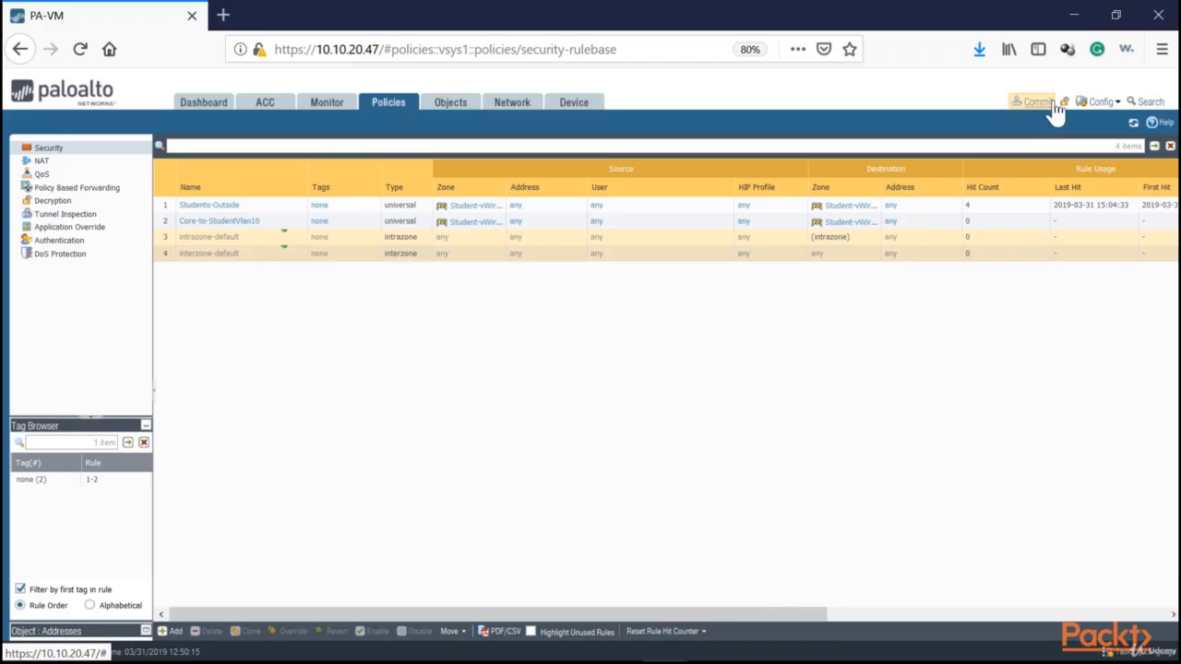
{"action": "left_click", "coordinate": [1132, 122]}
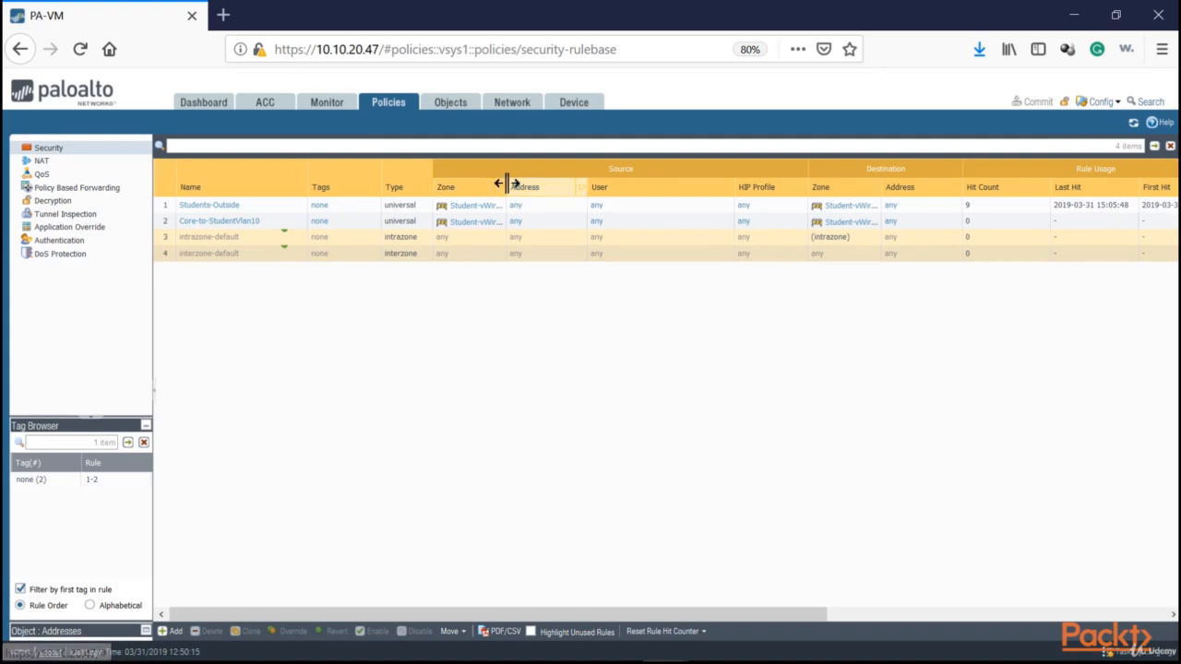
Widen the source and destination Zone columns of the security rules to show more of the zone names, and refresh the rule list
{"action": "left_click_drag", "start_coordinate": [505, 182], "coordinate": [543, 183]}
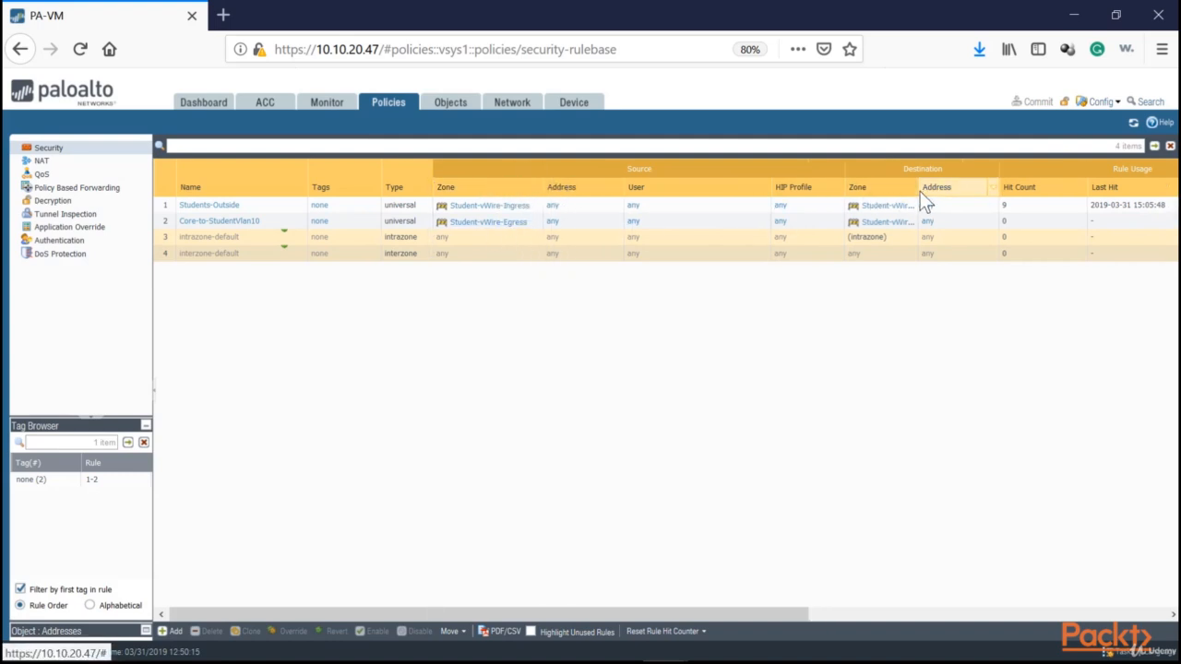
{"action": "left_click_drag", "start_coordinate": [919, 189], "coordinate": [937, 190]}
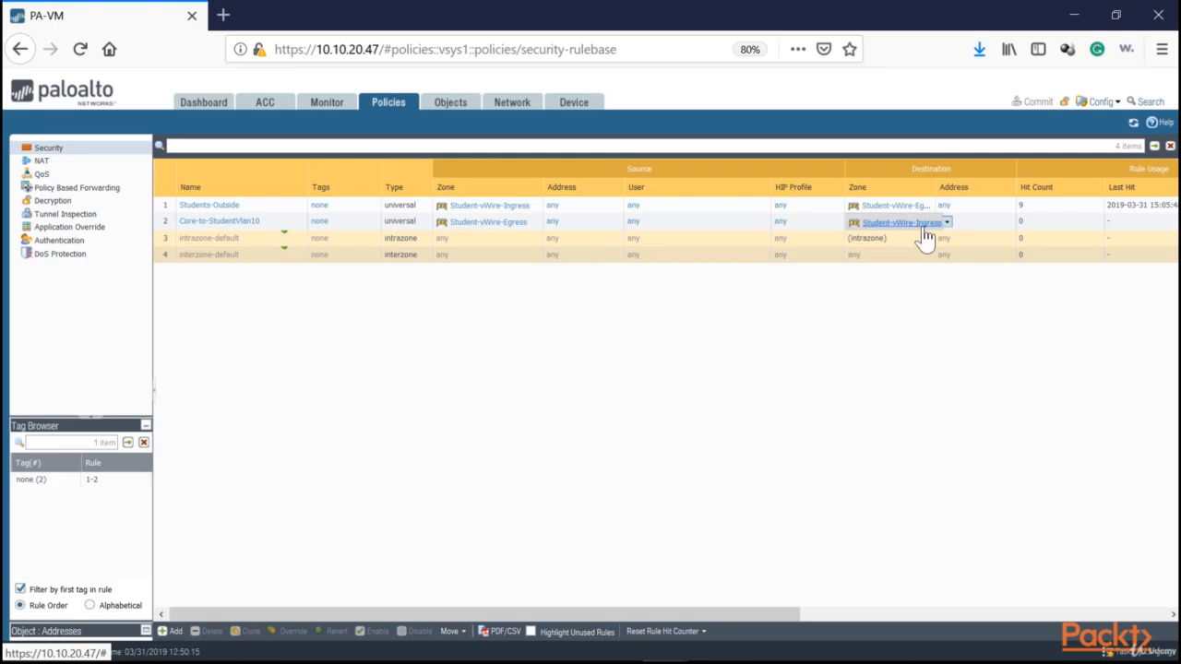
{"action": "left_click", "coordinate": [1133, 122]}
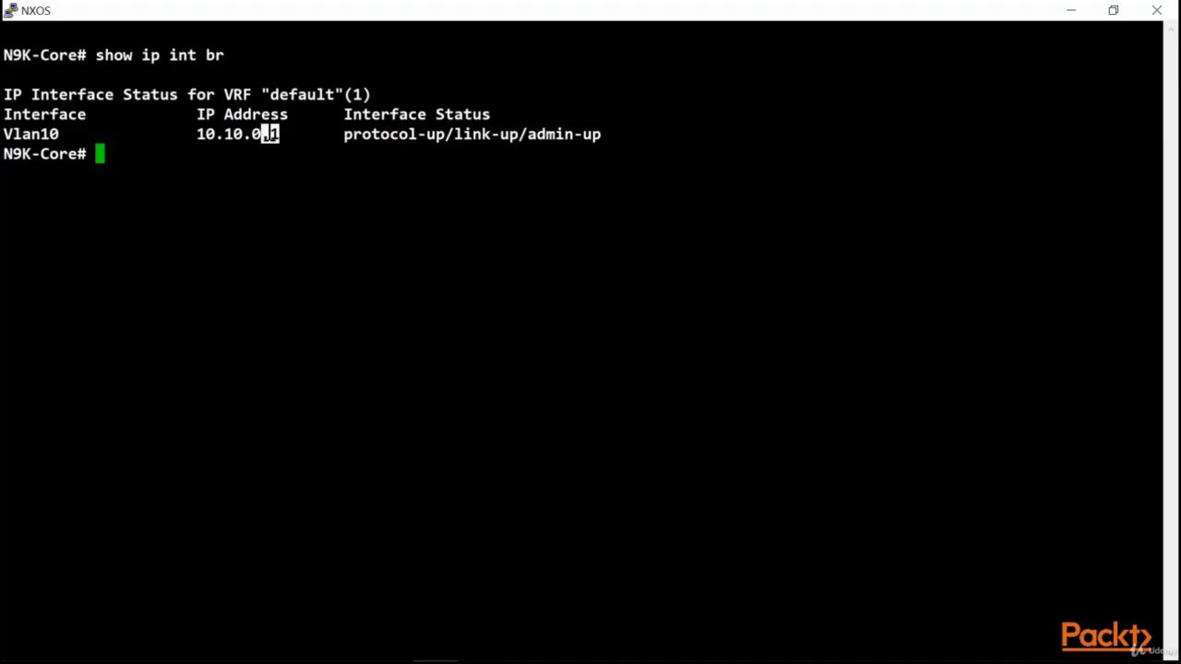
Ping 10.10.0.2 from N9K-Core in the NXOS terminal, and refresh the firewall's security rules to check the Core-to-StudentVlan10 hit count
{"action": "type", "text": "ping 10.10.0.2"}
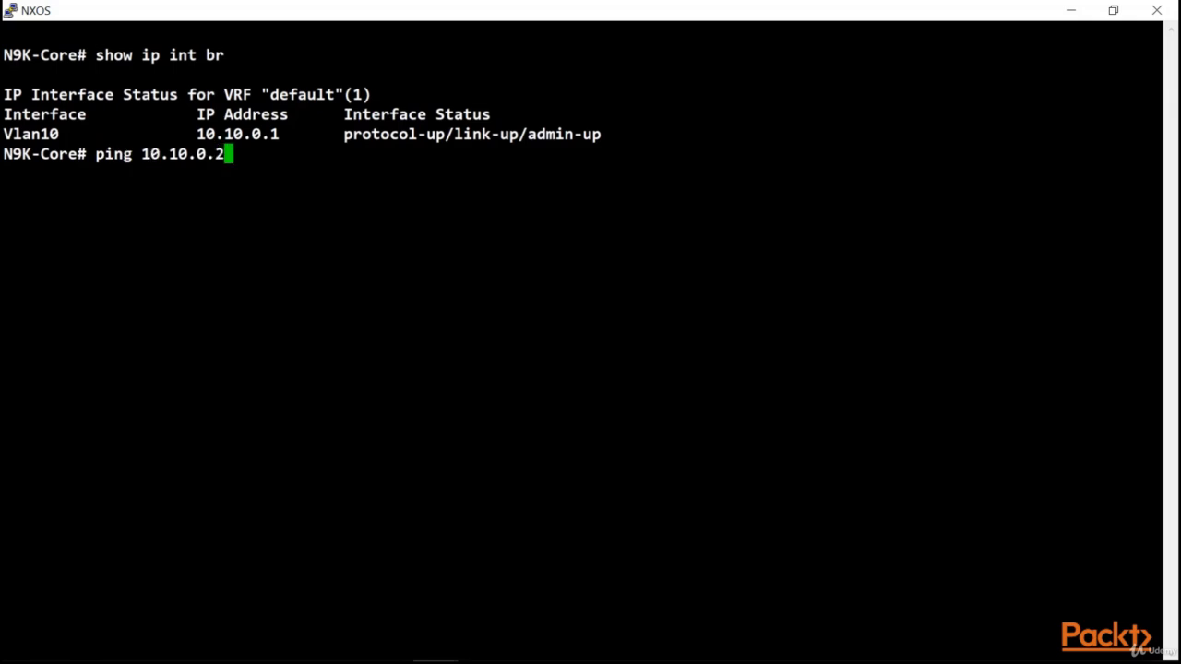
{"action": "key", "text": "Return"}
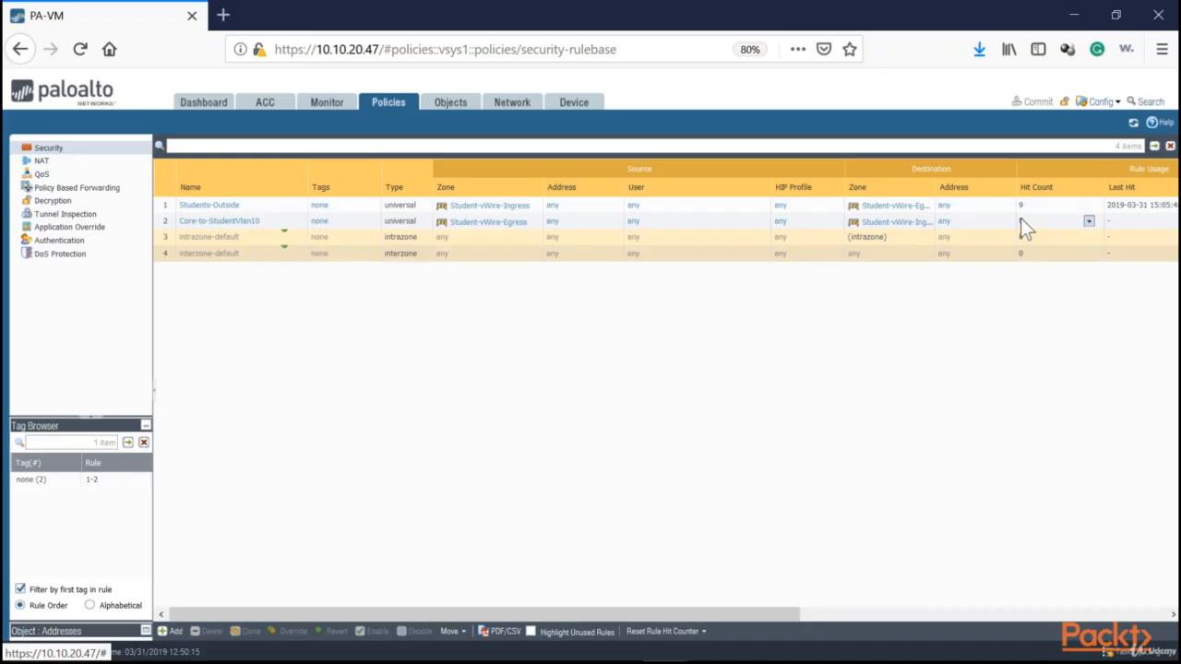
{"action": "left_click", "coordinate": [1133, 122]}
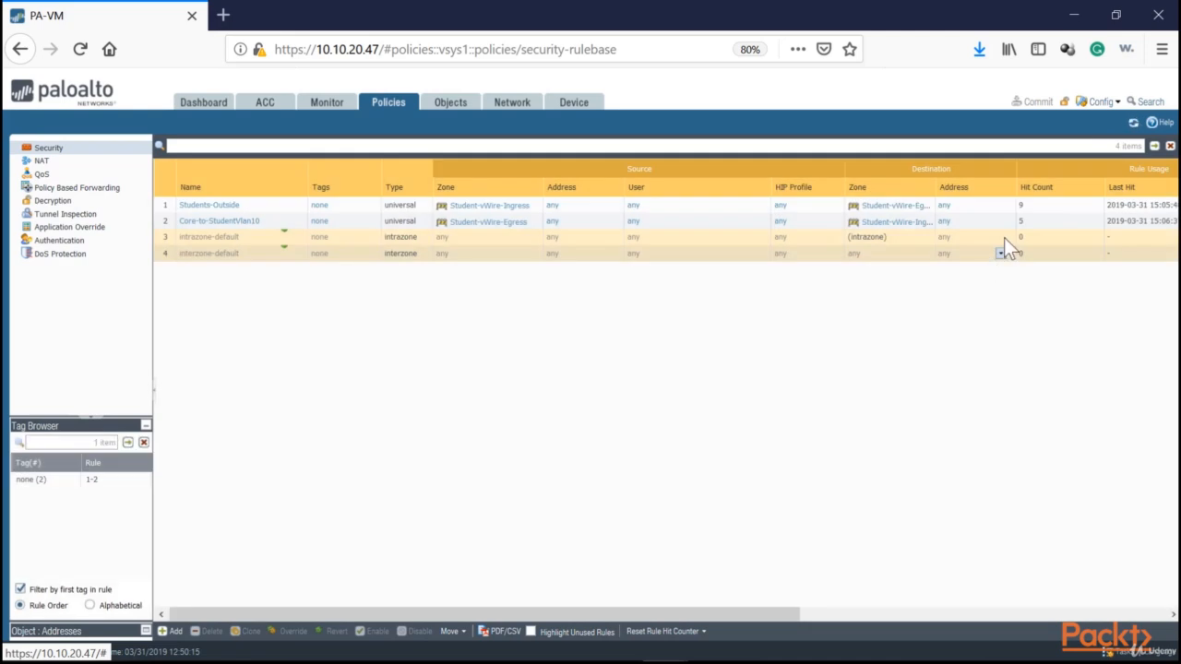